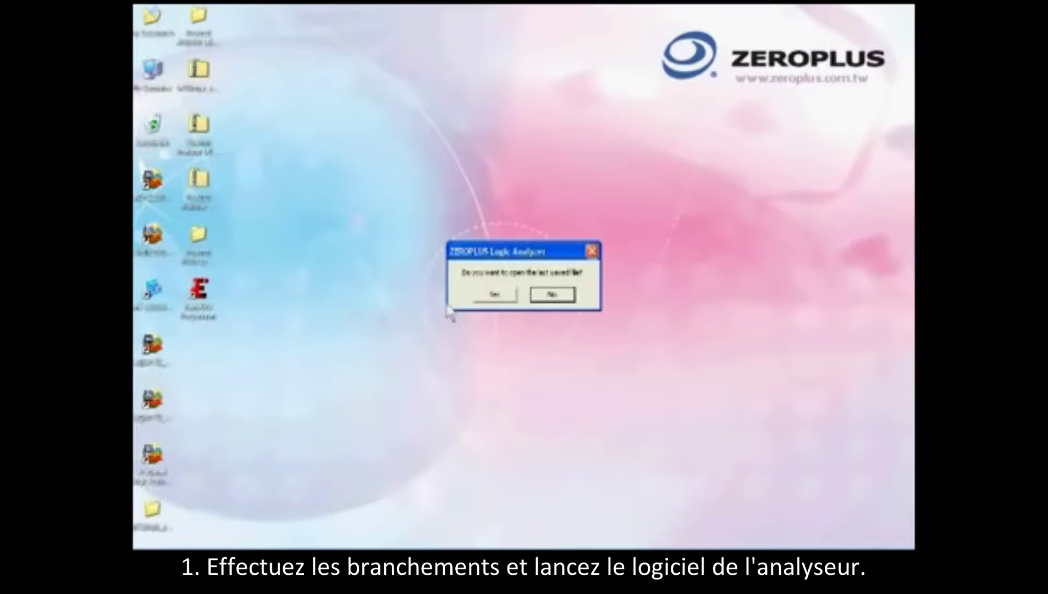
Start a new session without reopening the last file and dismiss the welcome notes
{"action": "left_click", "coordinate": [542, 304]}
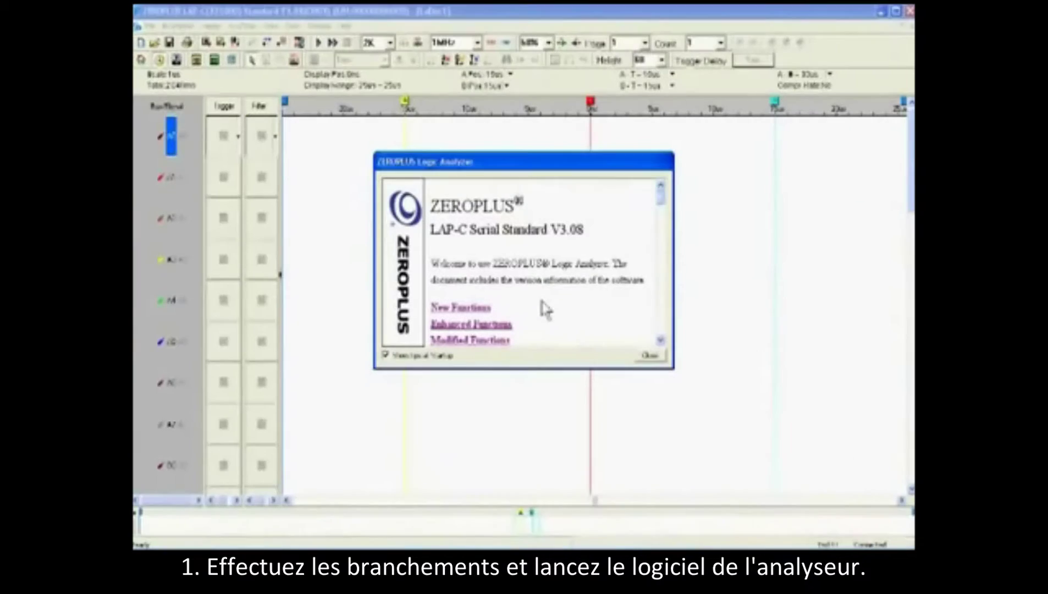
{"action": "left_click", "coordinate": [648, 356]}
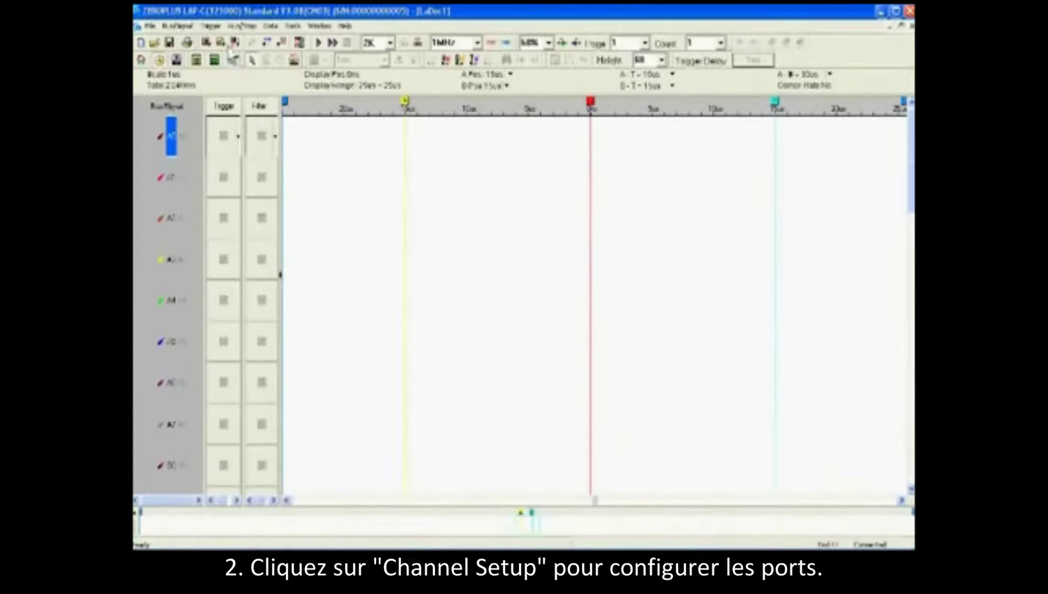
Replace all default channels with two new signals on Port A bits 0 and 1
{"action": "left_click", "coordinate": [231, 59]}
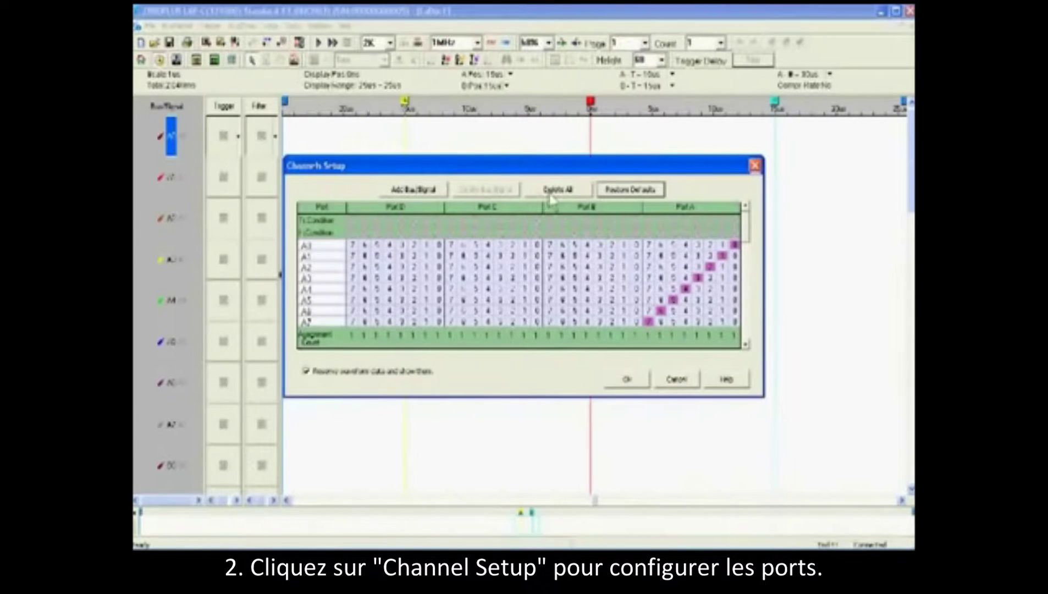
{"action": "left_click", "coordinate": [550, 192]}
{"action": "left_click", "coordinate": [433, 193]}
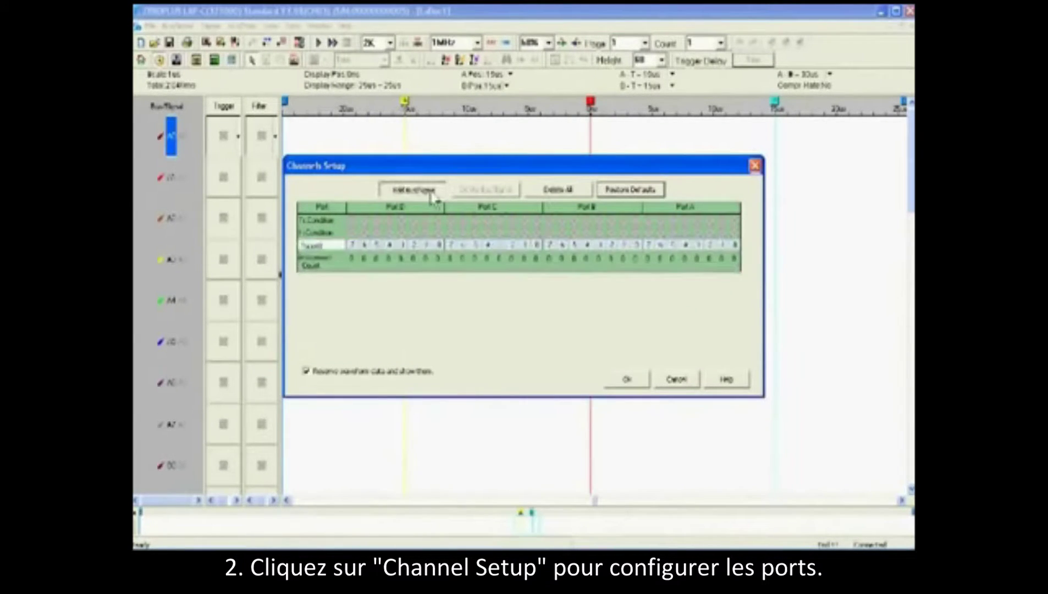
{"action": "left_click", "coordinate": [734, 245]}
{"action": "left_click", "coordinate": [722, 255]}
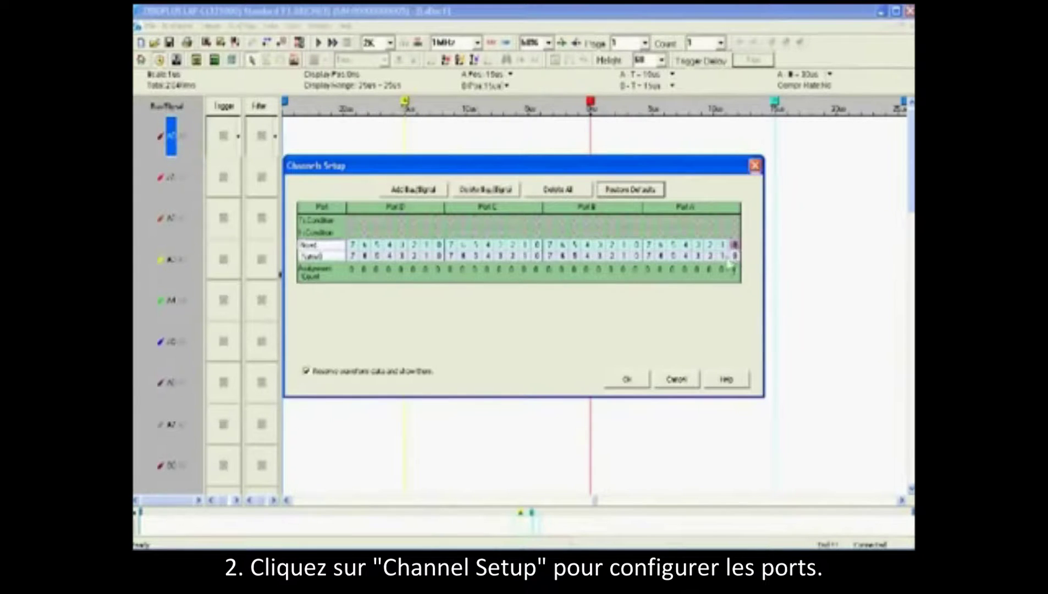
Rename the first signal SDA and move on to naming the second
{"action": "double_click", "coordinate": [324, 245]}
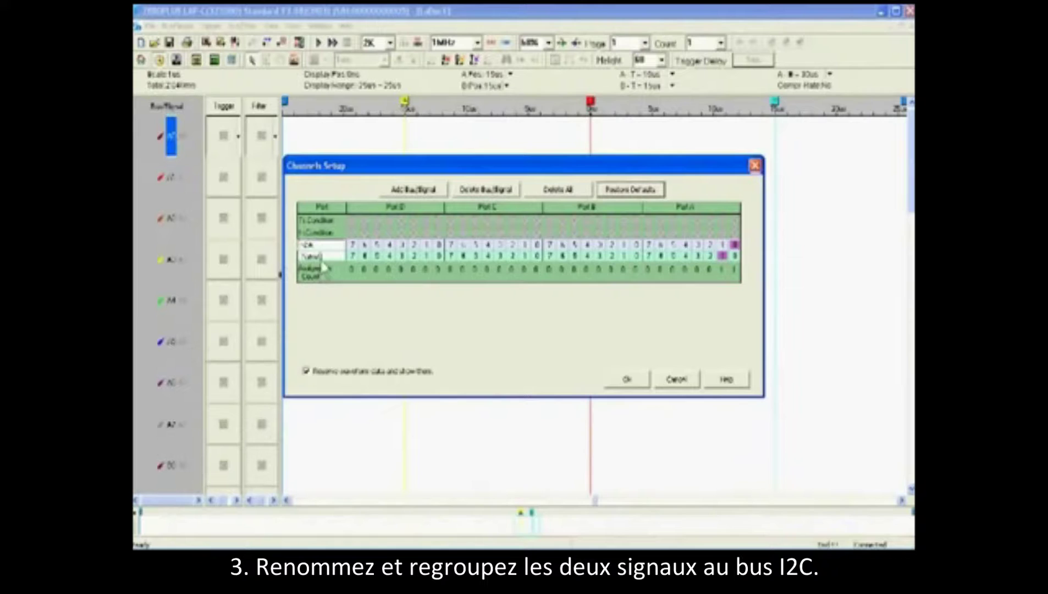
{"action": "type", "text": "A"}
{"action": "key", "text": "Return"}
{"action": "type", "text": "SCL"}
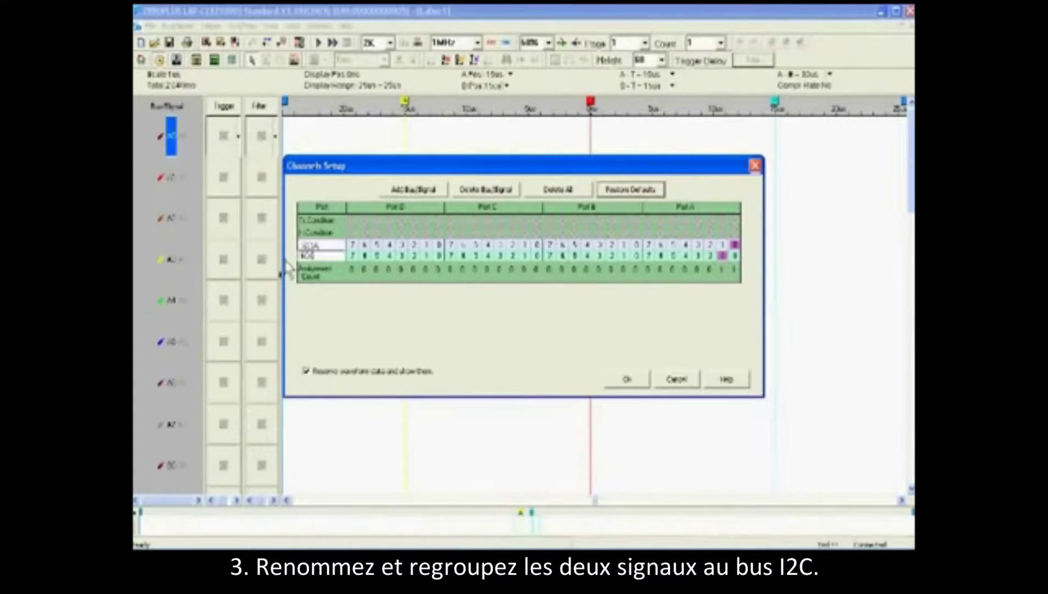
Confirm the SDA/SCK channels, group them into one bus, and rename it I2C
{"action": "key", "text": "Return"}
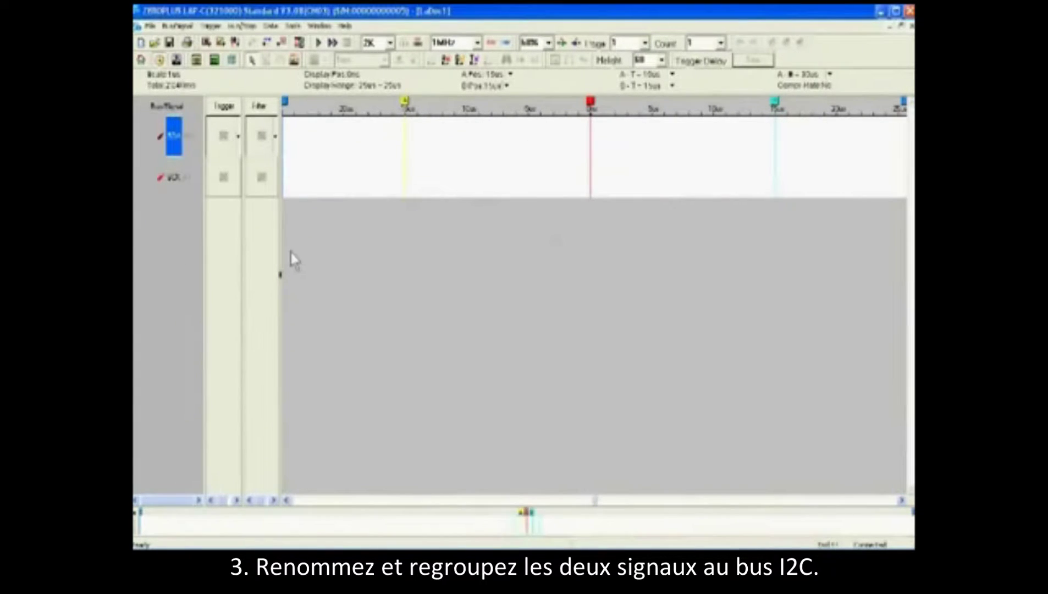
{"action": "left_click", "coordinate": [175, 179], "text": "ctrl"}
{"action": "right_click", "coordinate": [177, 182]}
{"action": "left_click", "coordinate": [215, 242]}
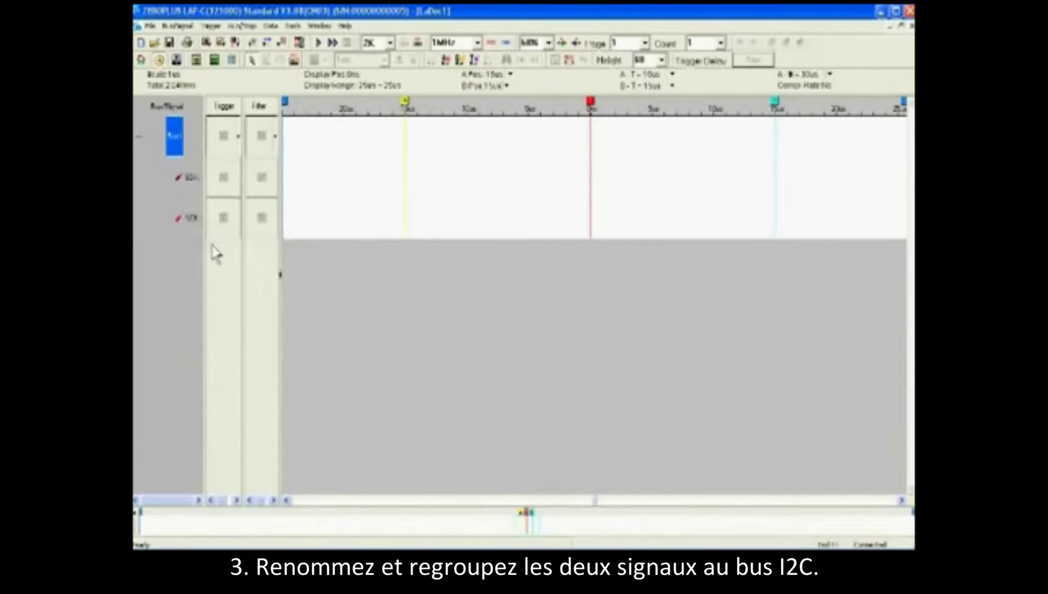
{"action": "right_click", "coordinate": [174, 137]}
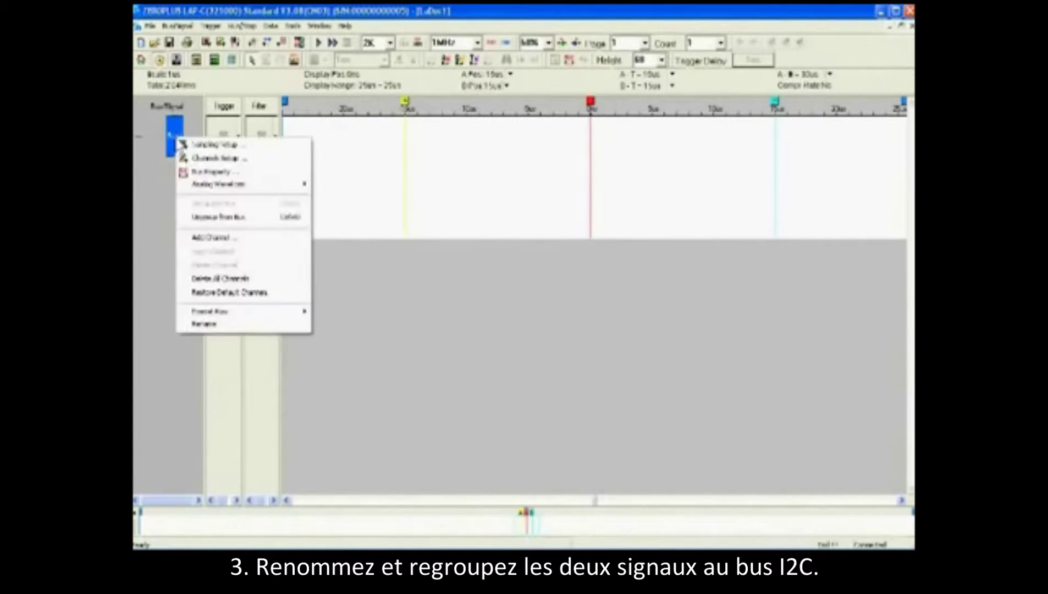
{"action": "left_click", "coordinate": [204, 324]}
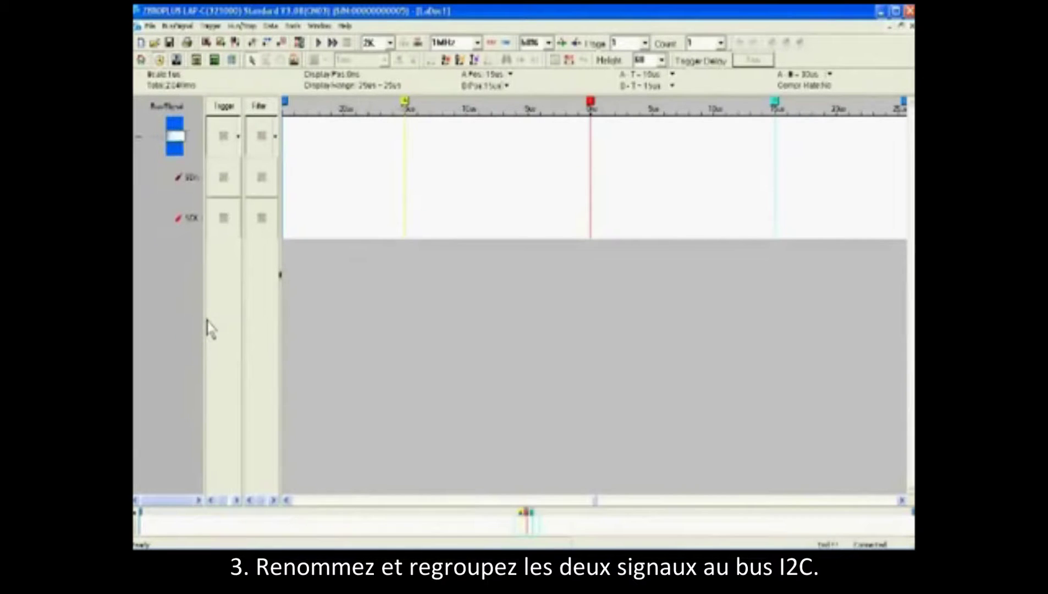
{"action": "type", "text": "I2C"}
{"action": "key", "text": "Return"}
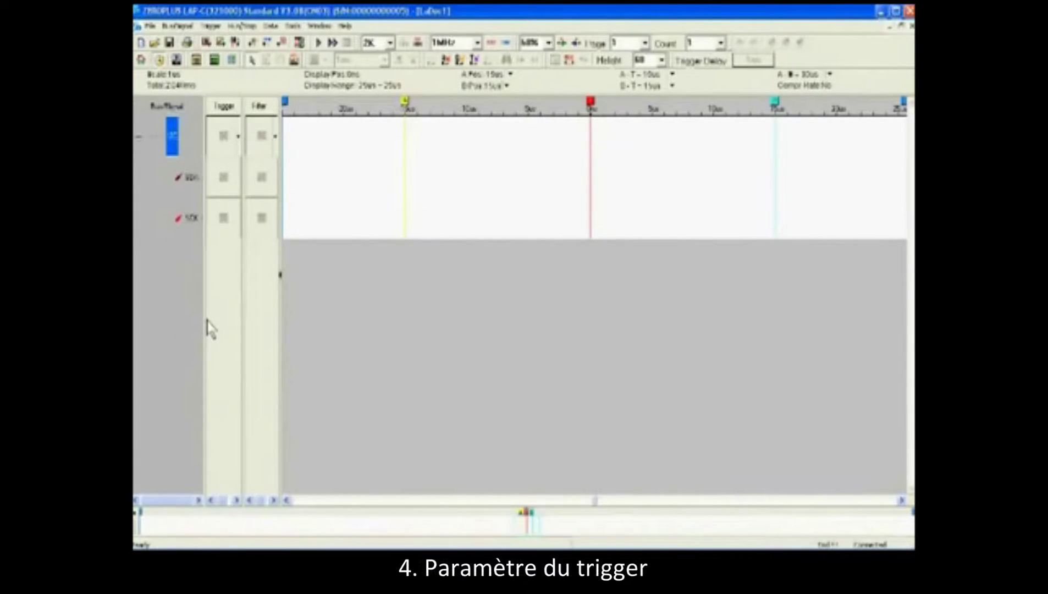
Set the trigger to an SDA falling edge with SCK high
{"action": "right_click", "coordinate": [229, 181]}
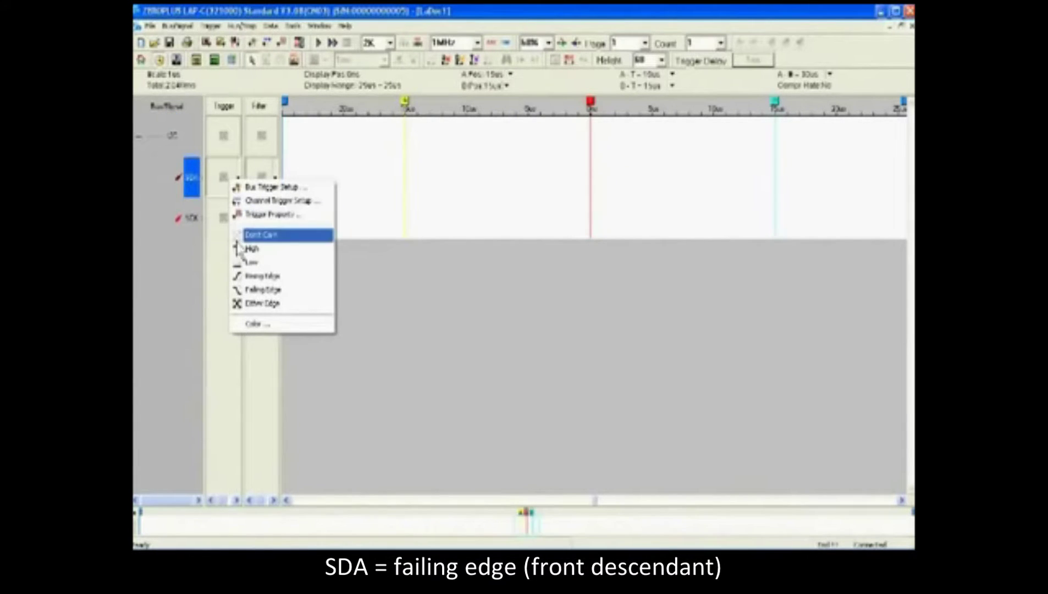
{"action": "left_click", "coordinate": [253, 291]}
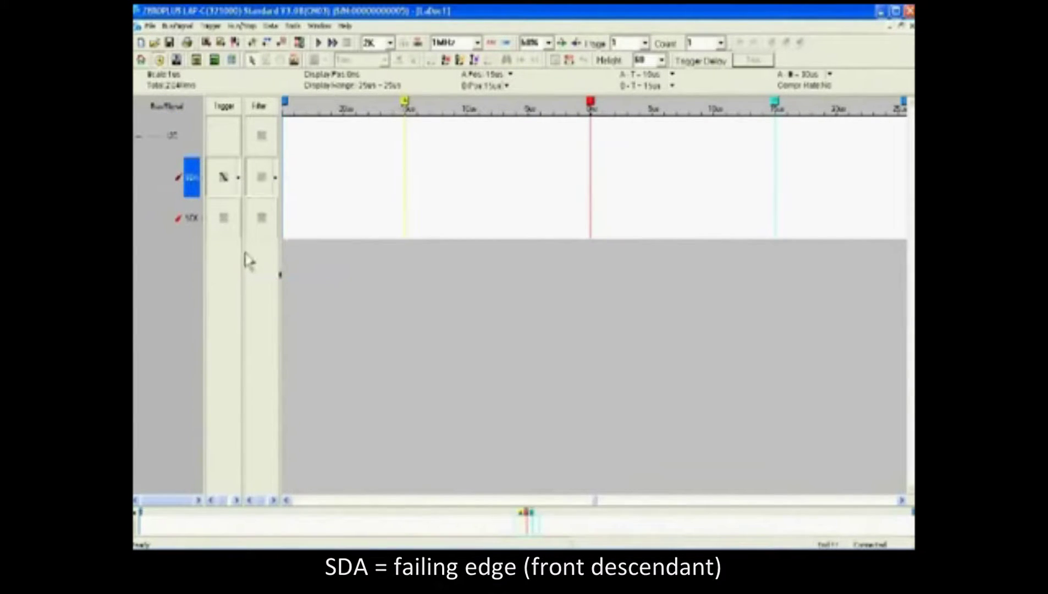
{"action": "right_click", "coordinate": [229, 219]}
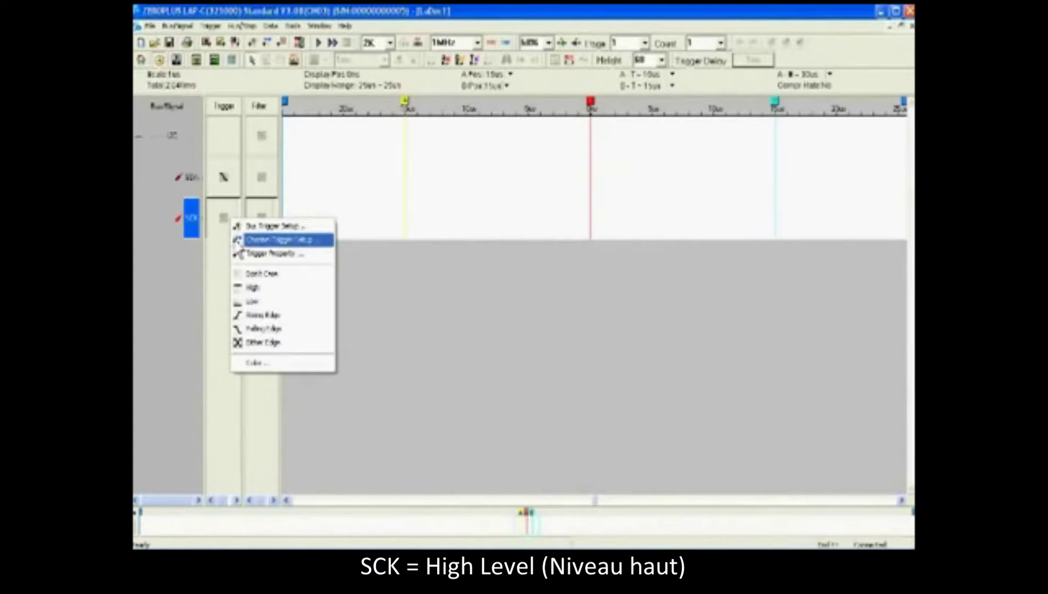
{"action": "left_click", "coordinate": [251, 287]}
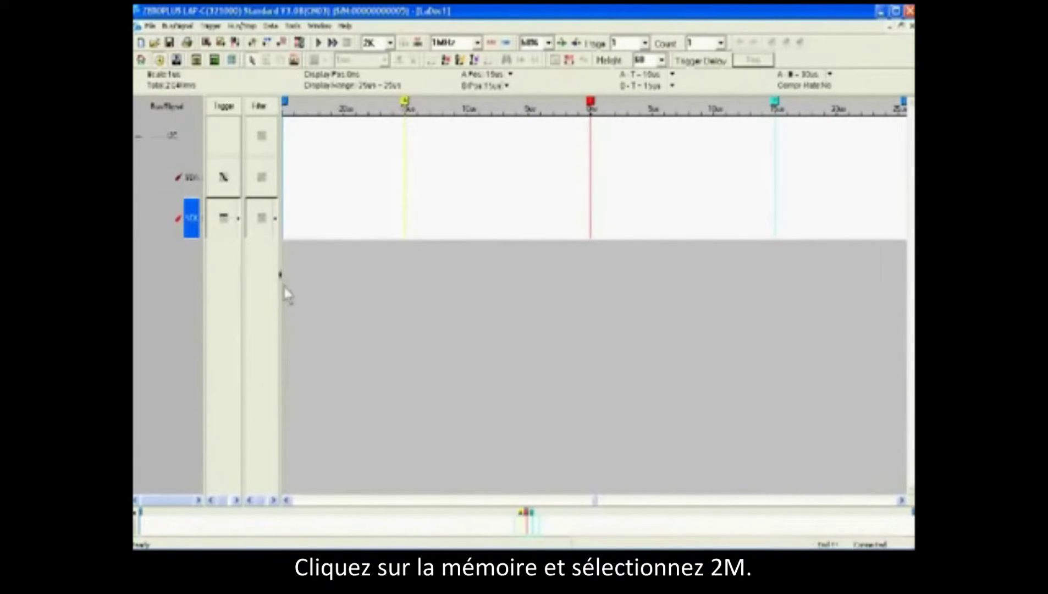
Set 2M memory depth, 1MHz sample rate and 10% trigger position, then start capturing
{"action": "left_click", "coordinate": [388, 48]}
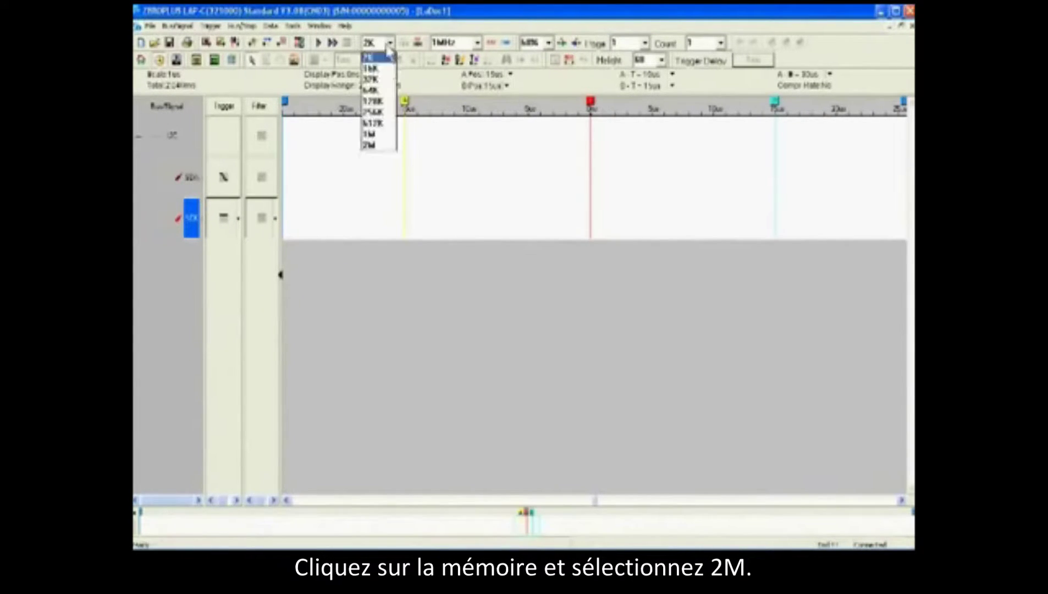
{"action": "left_click", "coordinate": [385, 141]}
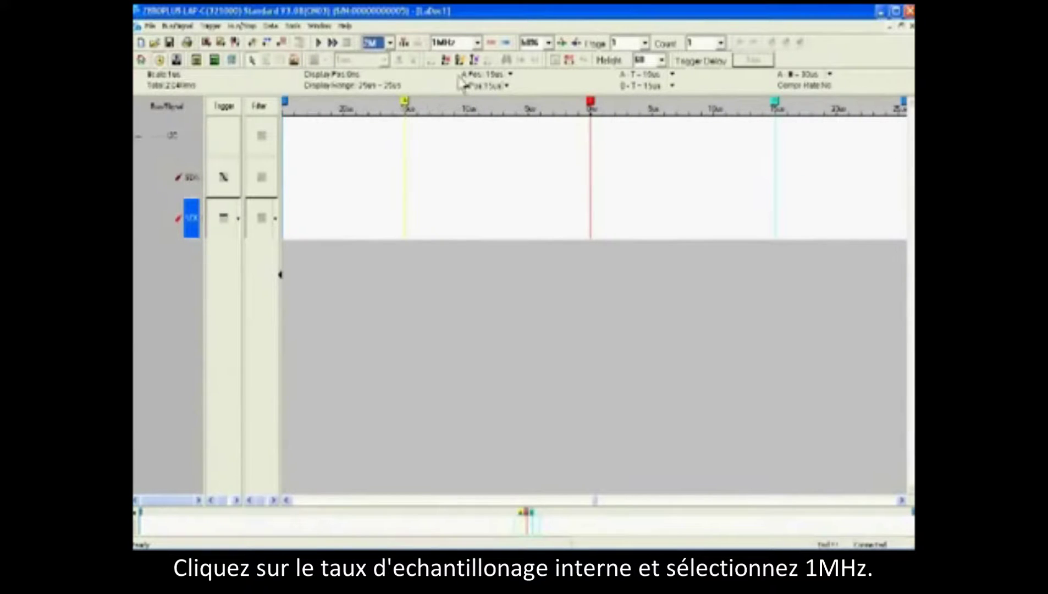
{"action": "left_click", "coordinate": [477, 44]}
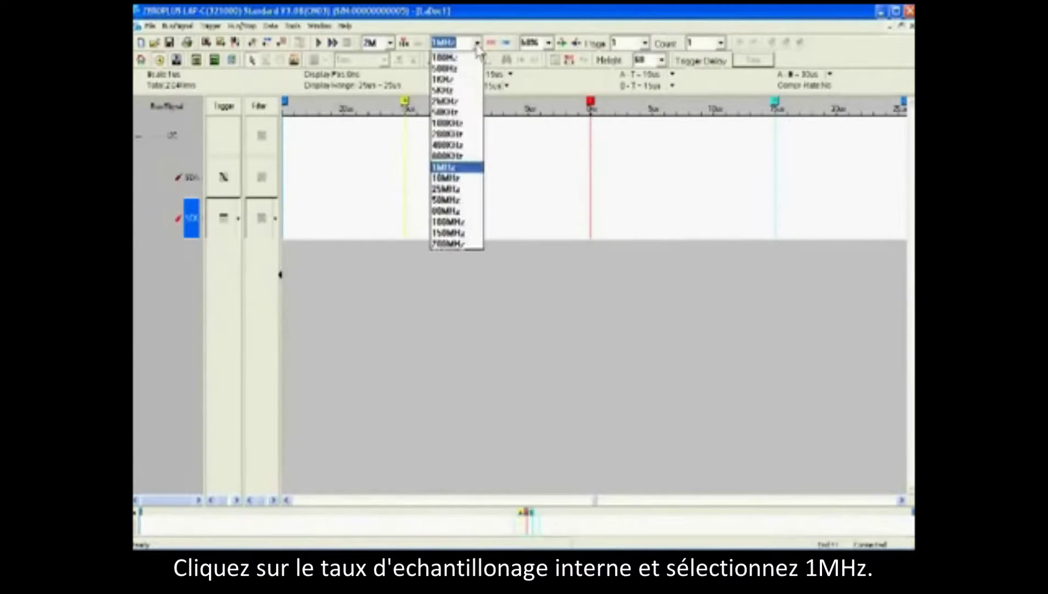
{"action": "left_click", "coordinate": [450, 169]}
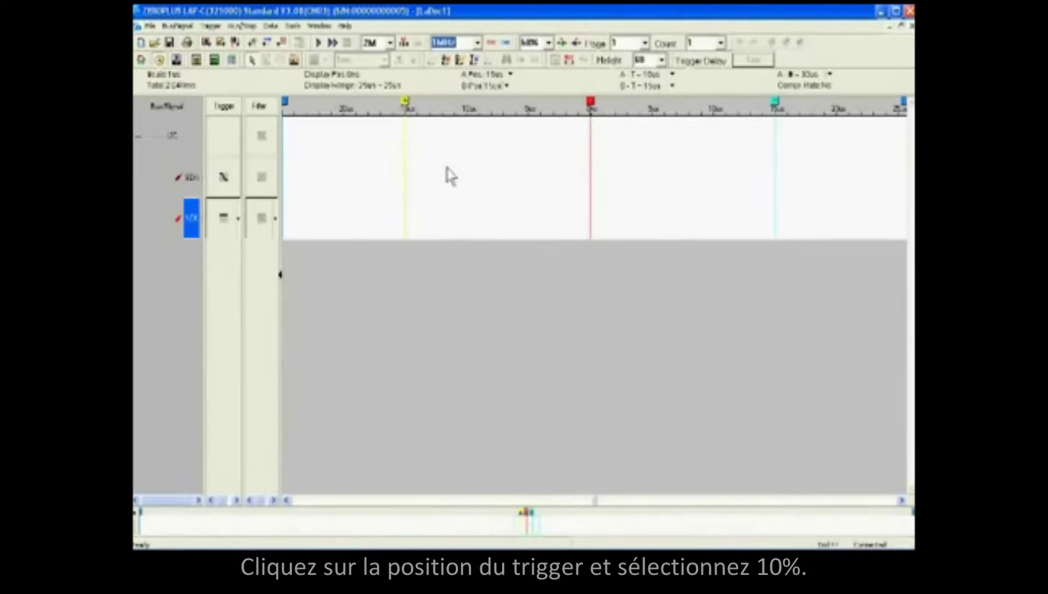
{"action": "left_click", "coordinate": [548, 43]}
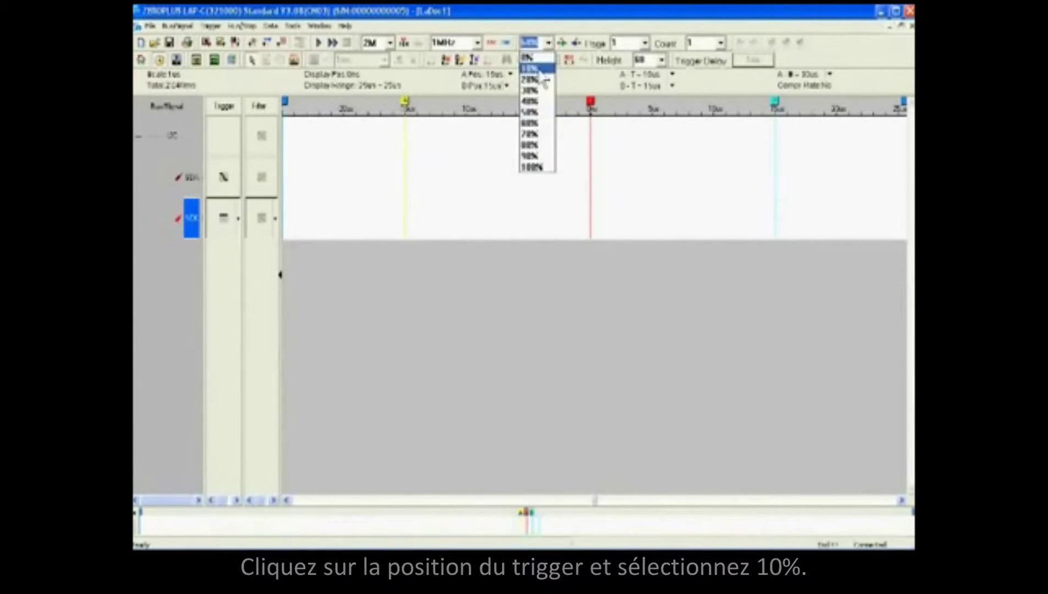
{"action": "left_click", "coordinate": [536, 69]}
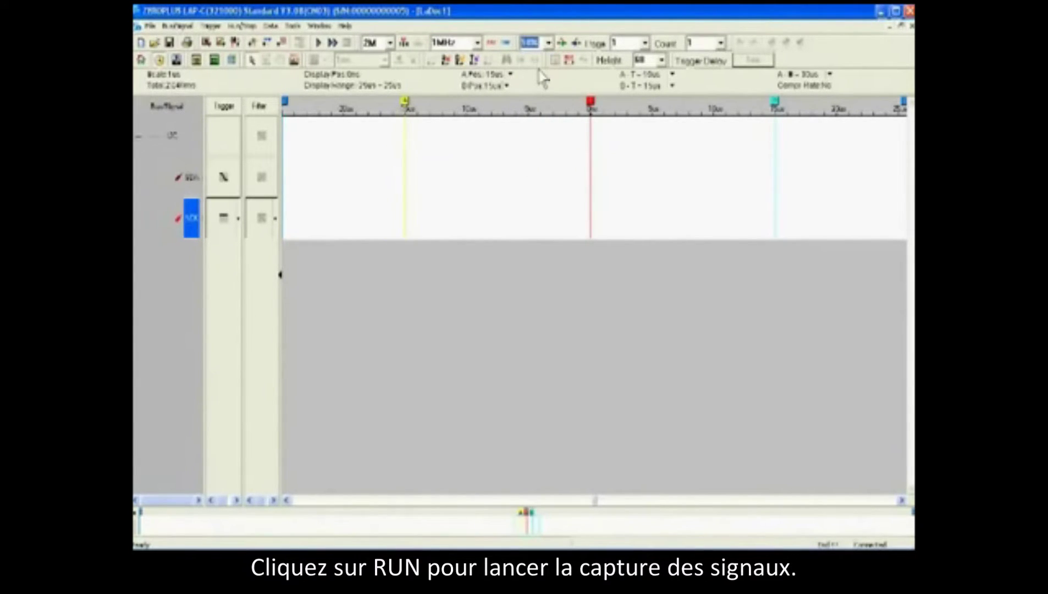
{"action": "left_click", "coordinate": [319, 43]}
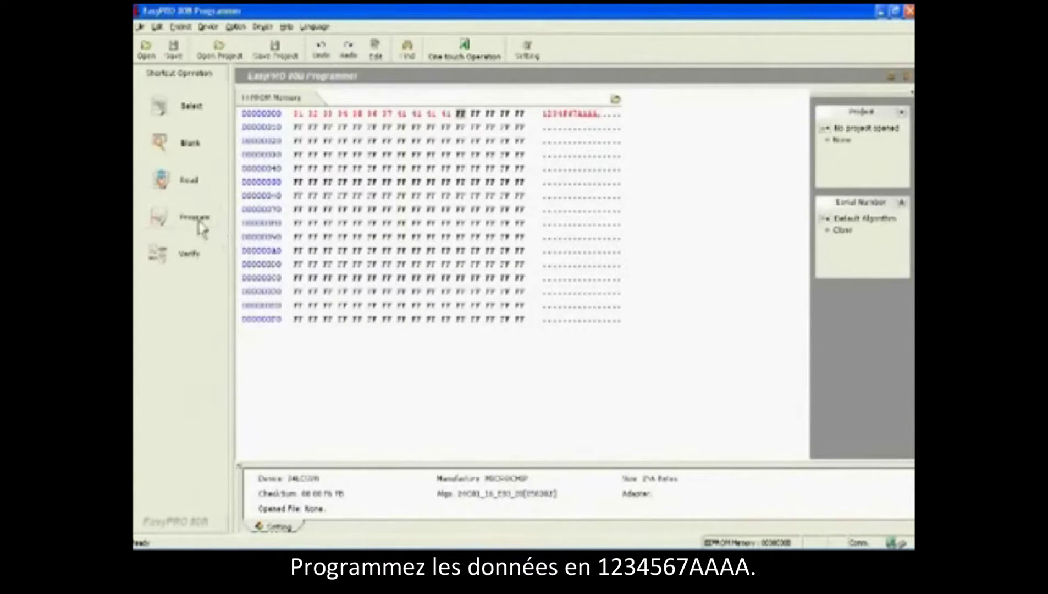
Program the buffered 1234567AAAA data into the EEPROM from the Shortcut Operation panel
{"action": "left_click", "coordinate": [201, 225]}
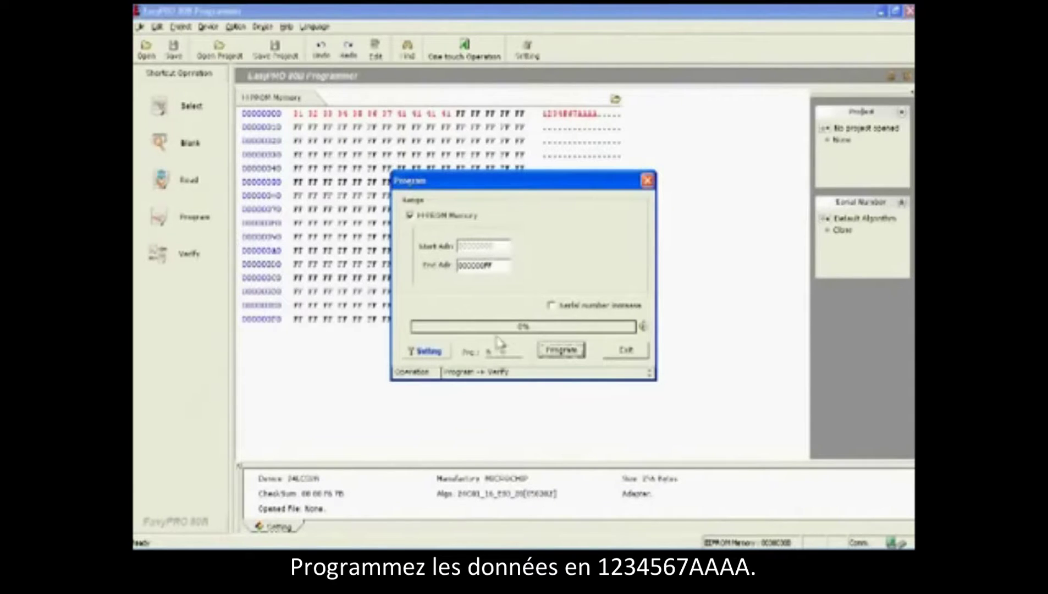
{"action": "left_click", "coordinate": [558, 354]}
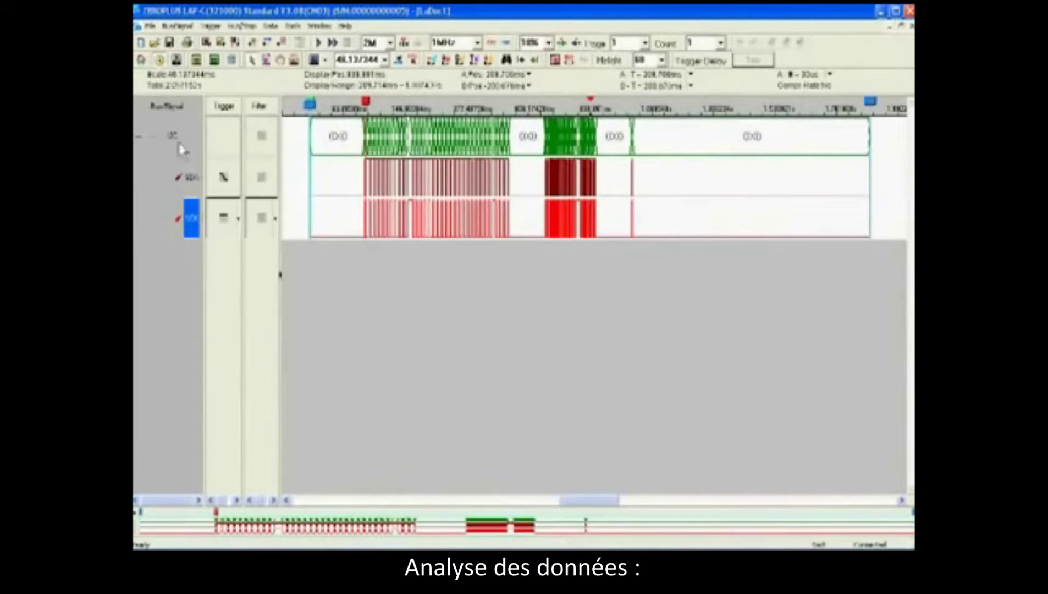
In the bus properties, search 'I2', select the I2C module and open its Parameter Config
{"action": "right_click", "coordinate": [180, 148]}
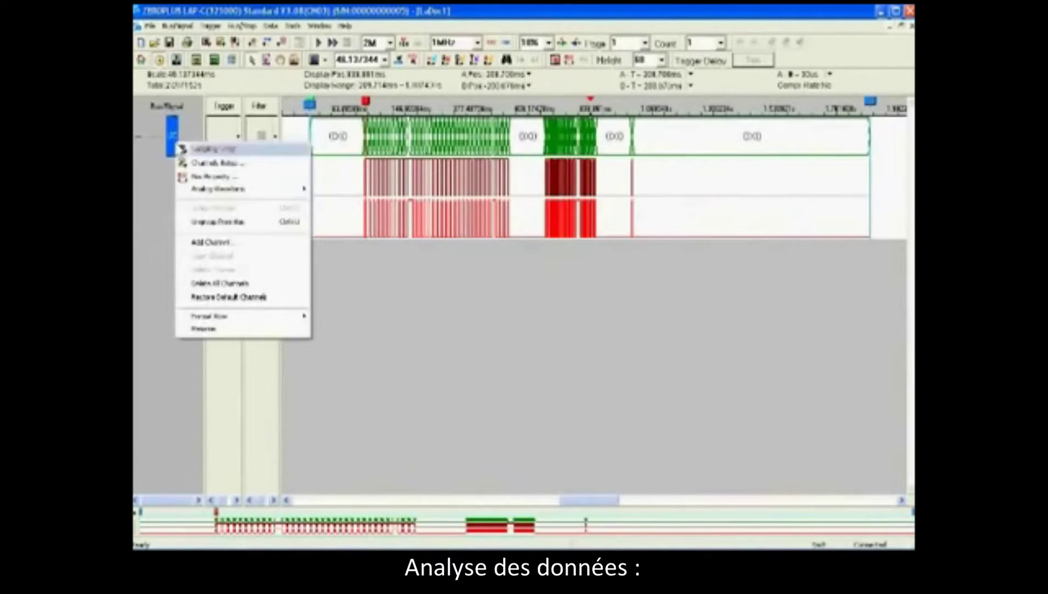
{"action": "left_click", "coordinate": [204, 176]}
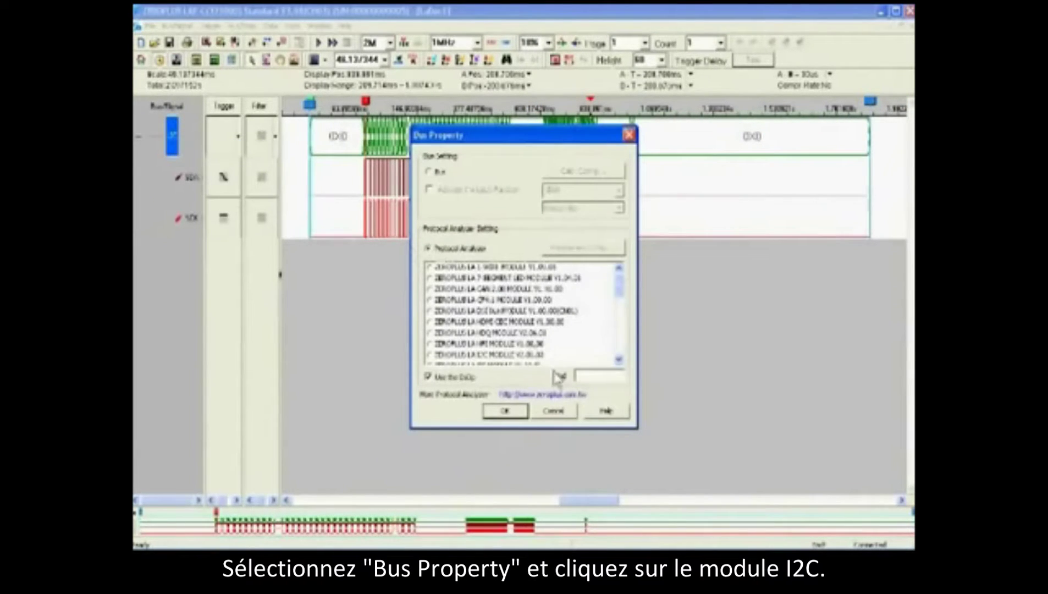
{"action": "left_click", "coordinate": [588, 379]}
{"action": "type", "text": "I2C"}
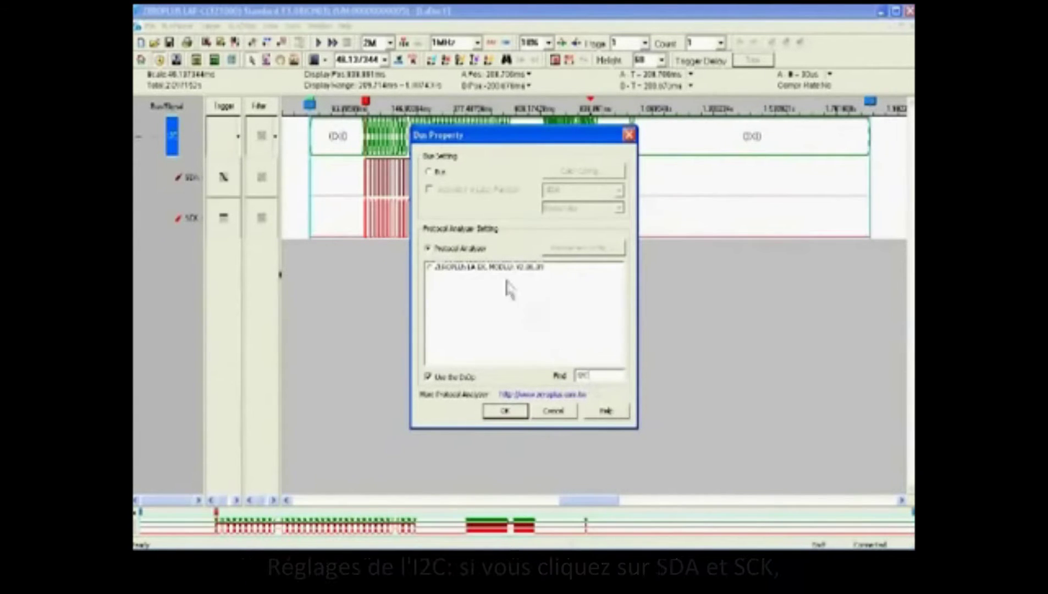
{"action": "left_click", "coordinate": [511, 271]}
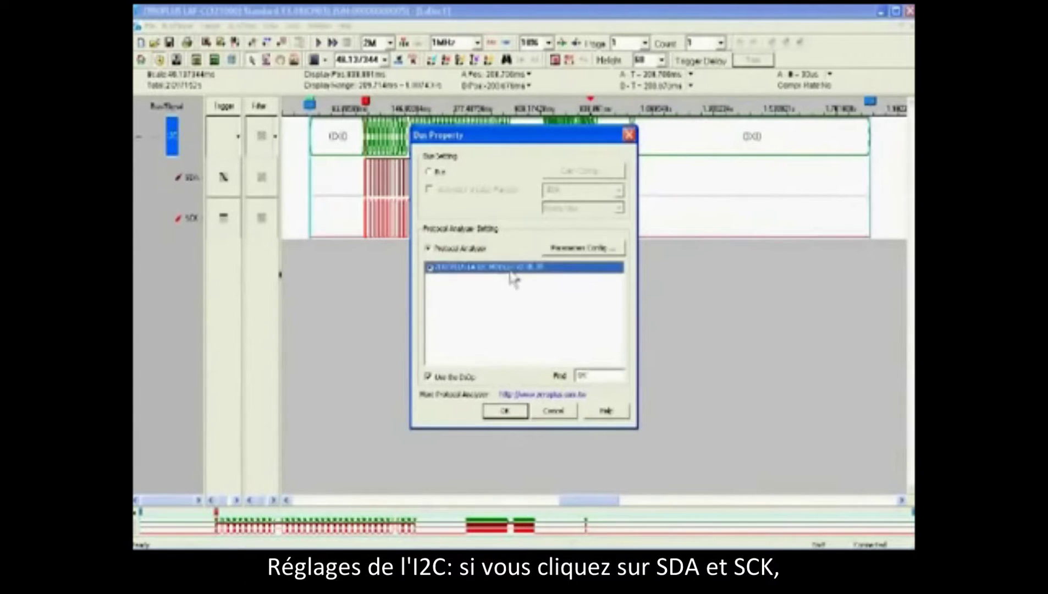
{"action": "left_click", "coordinate": [566, 251]}
Assign SDA and SCL channels, rename the WORD ADDR field, and apply the I2C decoder
{"action": "left_click", "coordinate": [583, 184]}
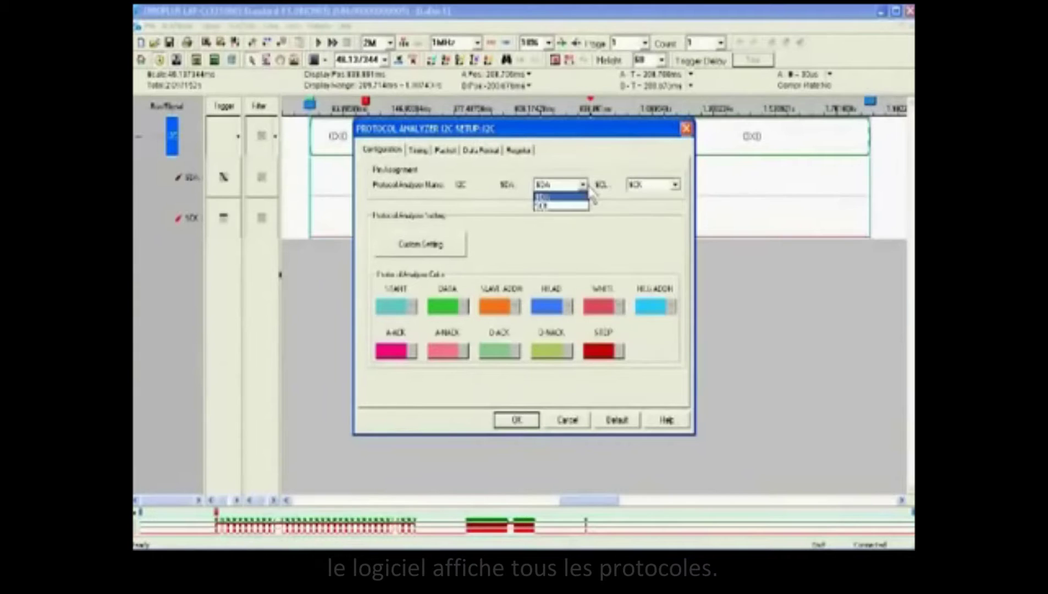
{"action": "left_click", "coordinate": [674, 184]}
{"action": "left_click", "coordinate": [646, 201]}
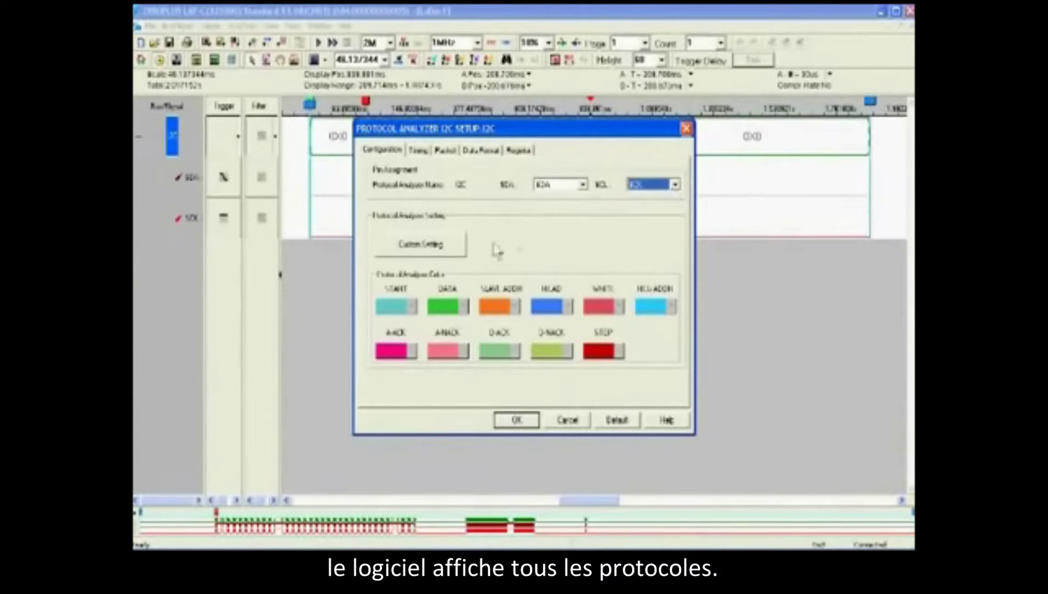
{"action": "left_click", "coordinate": [448, 250]}
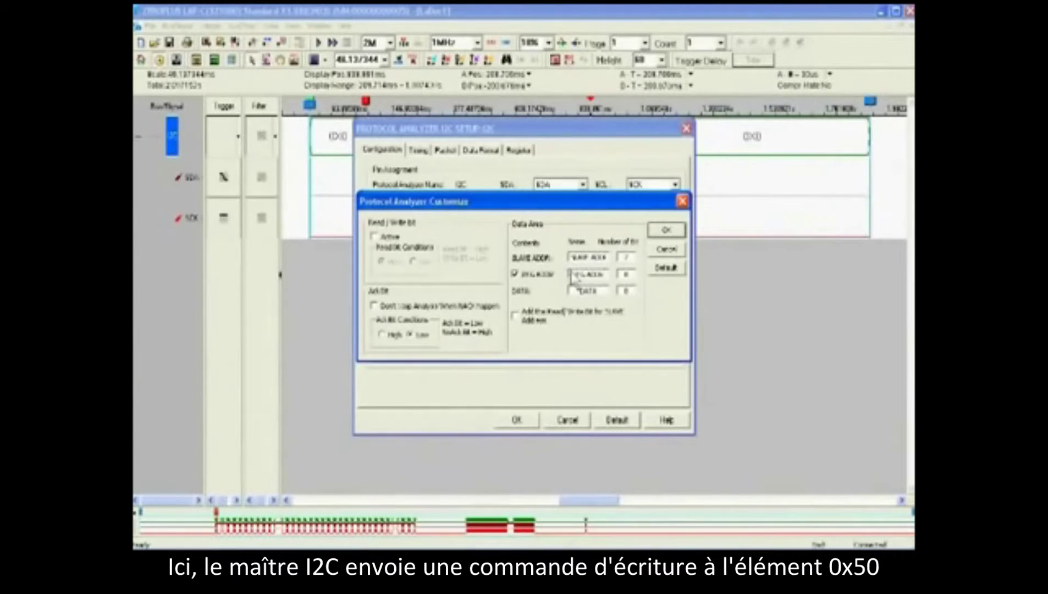
{"action": "left_click_drag", "start_coordinate": [572, 279], "coordinate": [608, 275]}
{"action": "type", "text": "areg"}
{"action": "left_click", "coordinate": [663, 231]}
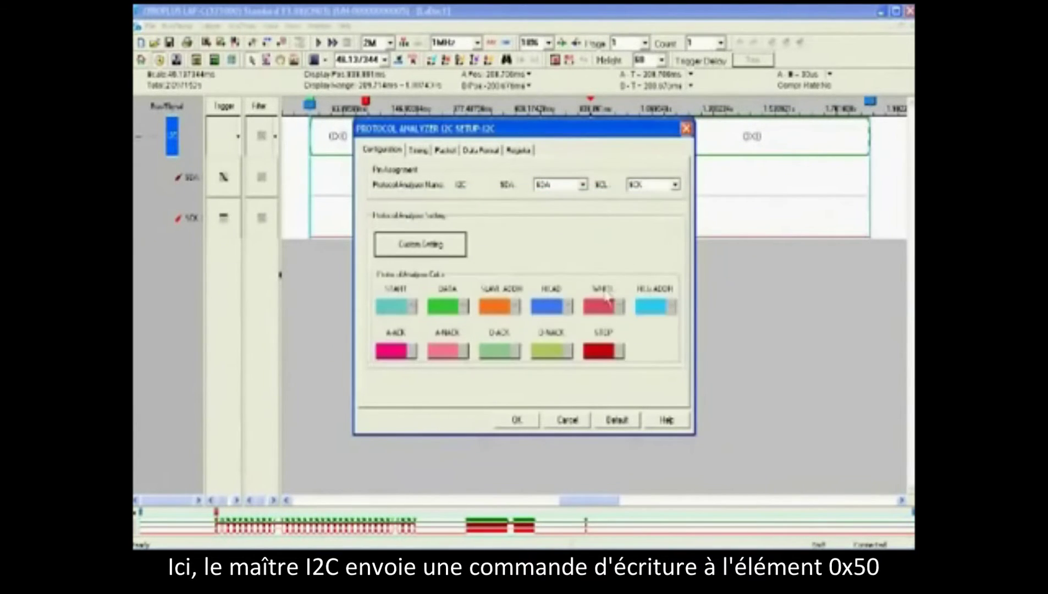
{"action": "left_click", "coordinate": [531, 420]}
{"action": "left_click", "coordinate": [498, 417]}
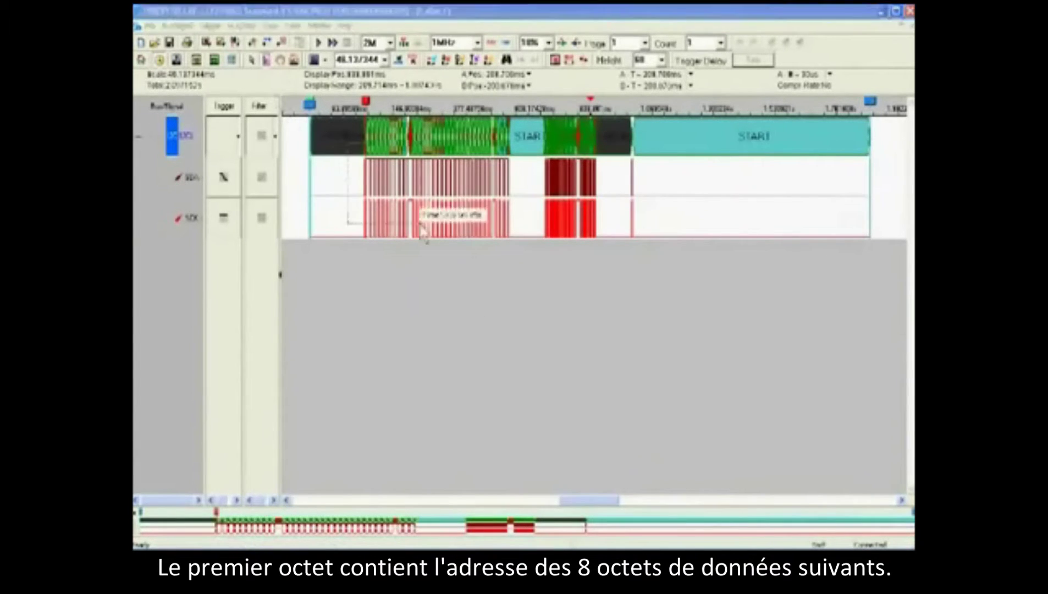
Zoom into the first I2C packet and display its decoded bytes as ASCII
{"action": "left_click_drag", "start_coordinate": [370, 217], "coordinate": [442, 216]}
{"action": "left_click", "coordinate": [418, 159]}
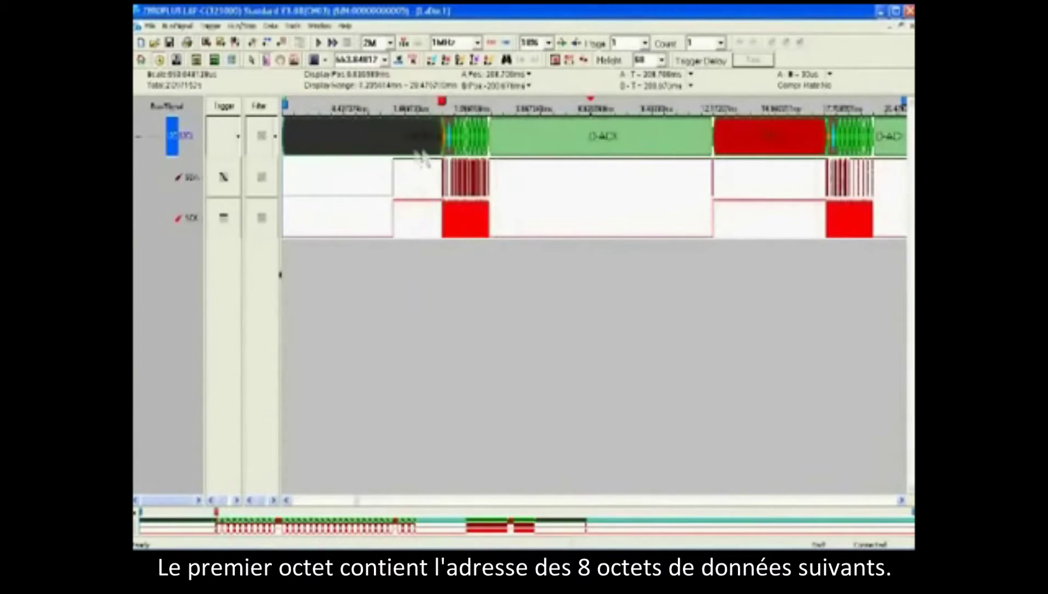
{"action": "left_click", "coordinate": [707, 246]}
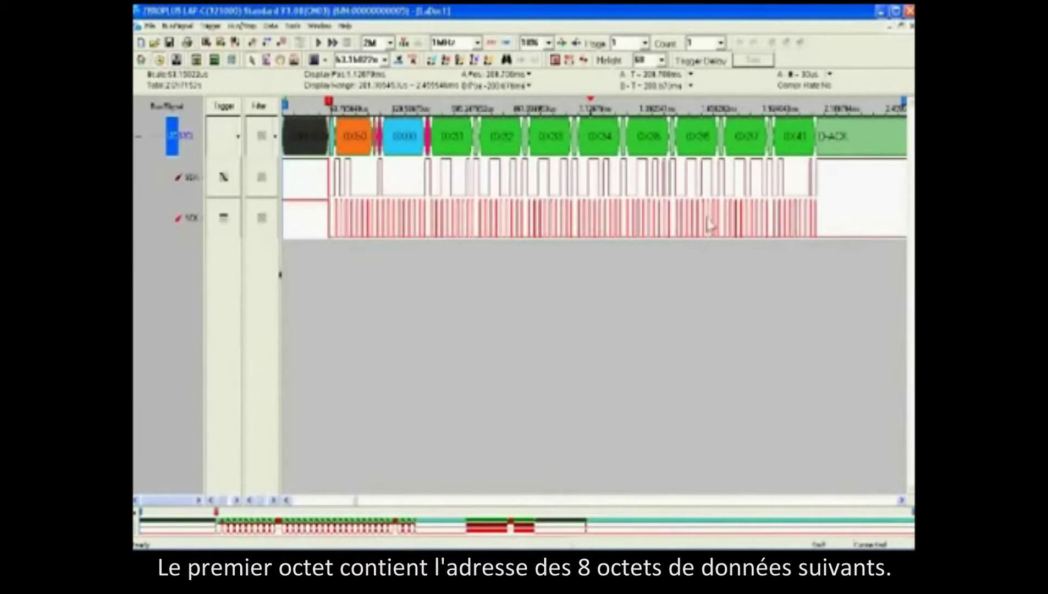
{"action": "right_click", "coordinate": [827, 195]}
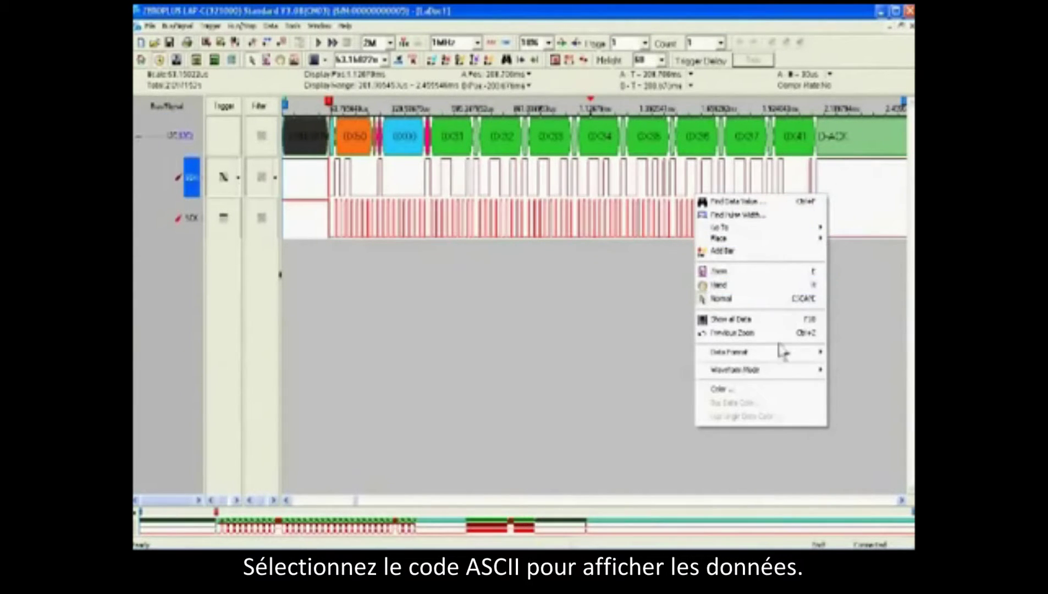
{"action": "mouse_move", "coordinate": [732, 351]}
{"action": "left_click", "coordinate": [850, 395]}
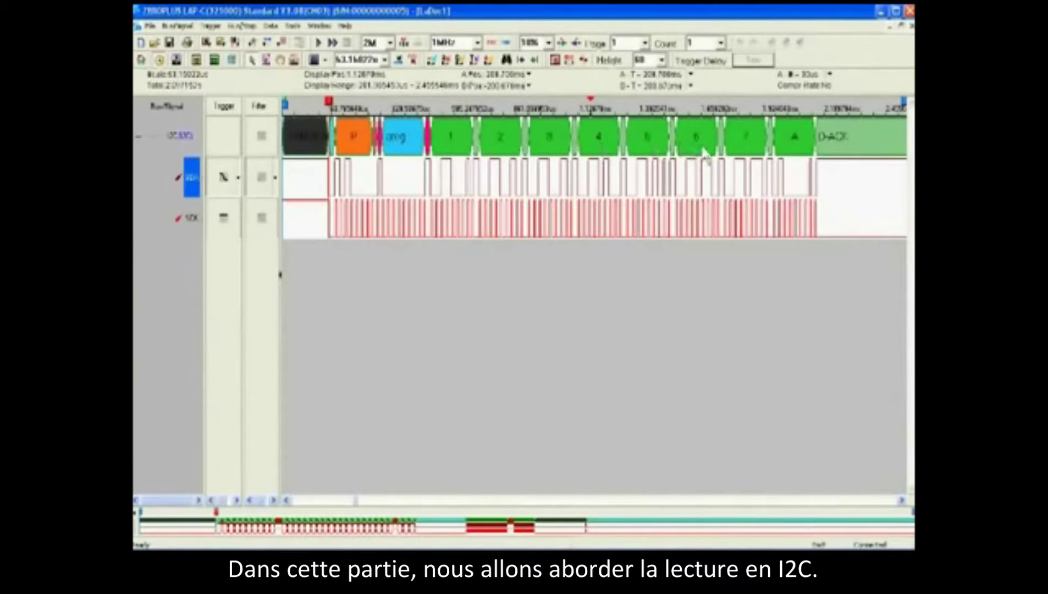
{"action": "right_click", "coordinate": [609, 172]}
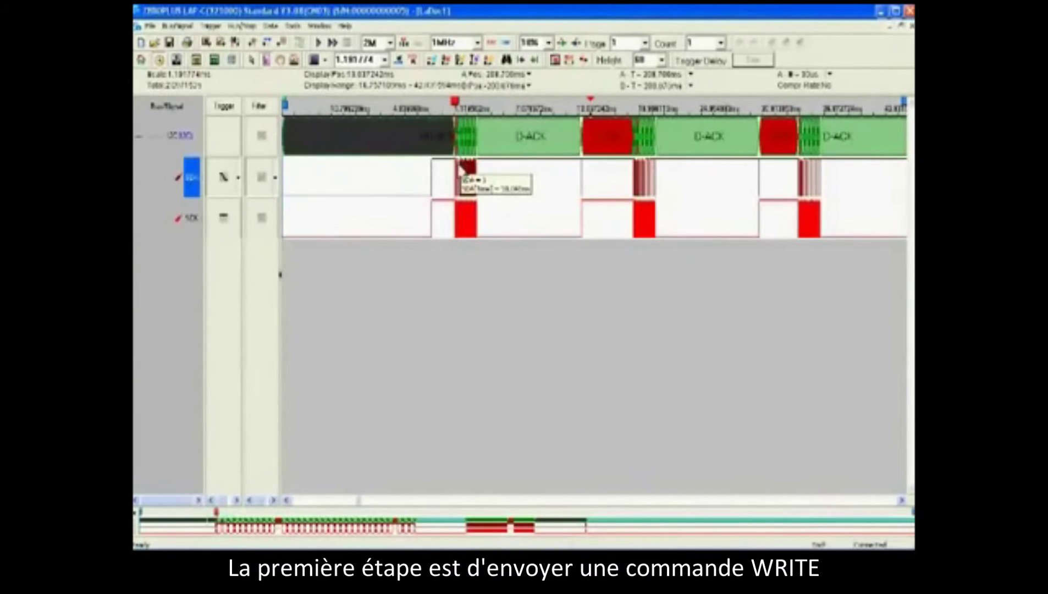
{"action": "scroll", "coordinate": [498, 170], "scroll_direction": "up", "scroll_amount": 2}
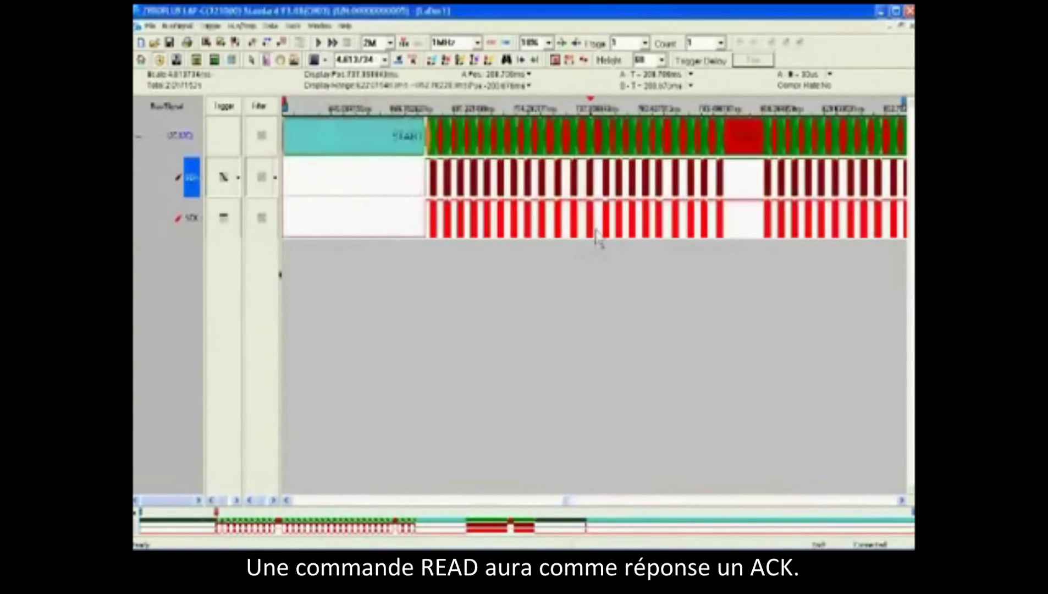
{"action": "scroll", "coordinate": [594, 242], "scroll_direction": "up", "scroll_amount": 3}
{"action": "scroll", "coordinate": [588, 244], "scroll_direction": "up", "scroll_amount": 3}
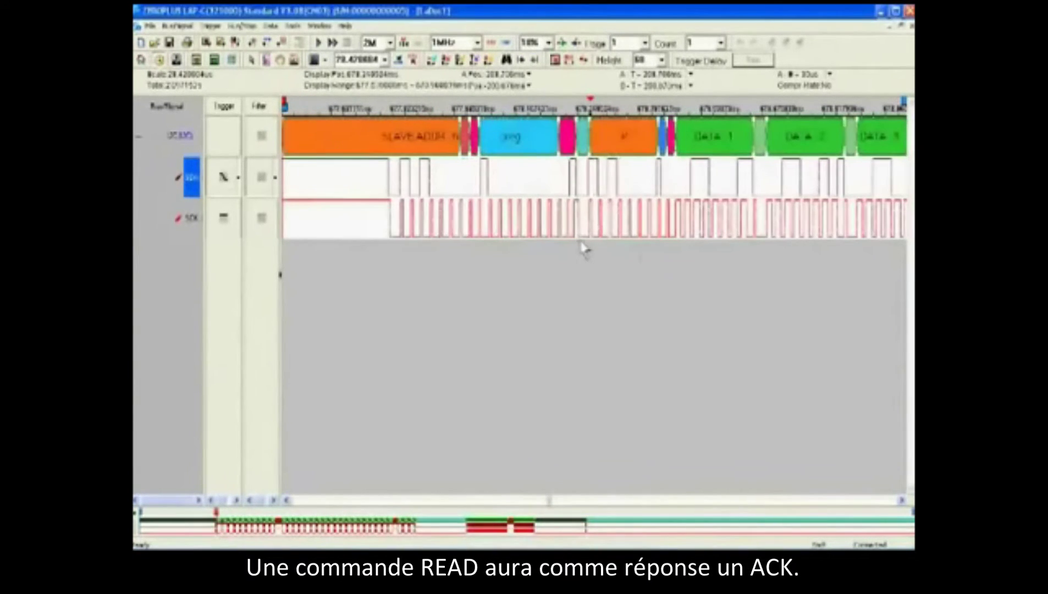
{"action": "scroll", "coordinate": [651, 242], "scroll_direction": "down", "scroll_amount": 1}
{"action": "scroll", "coordinate": [652, 176], "scroll_direction": "down", "scroll_amount": 2}
{"action": "scroll", "coordinate": [695, 195], "scroll_direction": "down", "scroll_amount": 1}
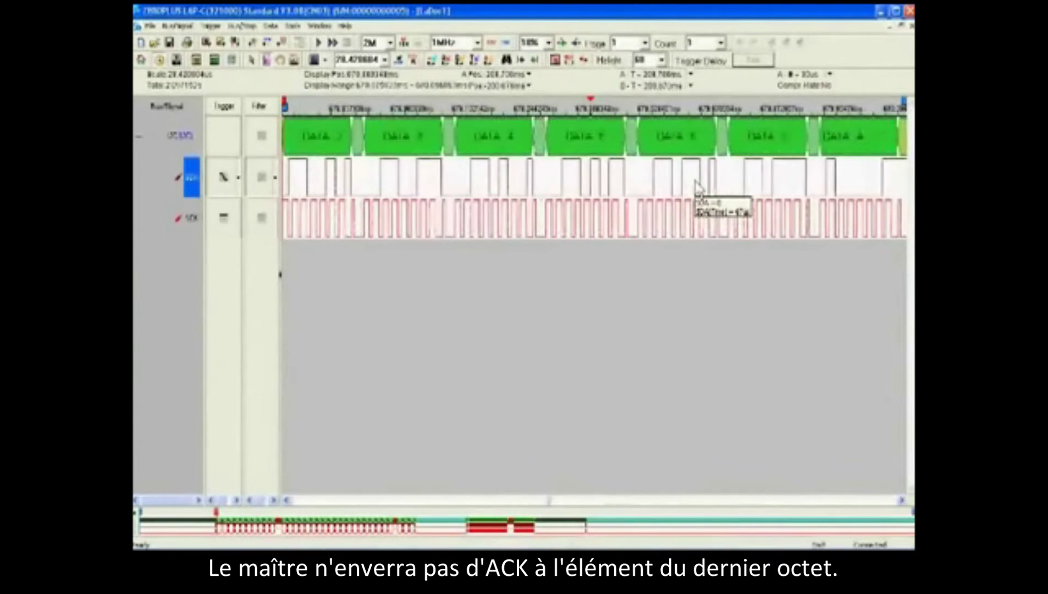
{"action": "scroll", "coordinate": [696, 186], "scroll_direction": "down", "scroll_amount": 1}
{"action": "scroll", "coordinate": [715, 278], "scroll_direction": "down", "scroll_amount": 1}
{"action": "scroll", "coordinate": [715, 242], "scroll_direction": "down", "scroll_amount": 1}
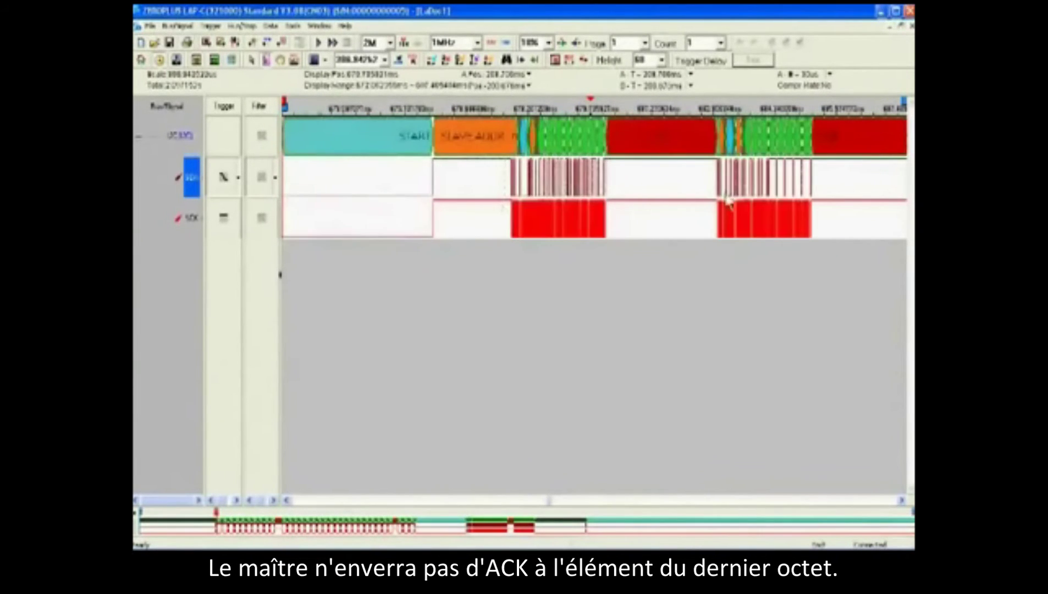
{"action": "scroll", "coordinate": [728, 201], "scroll_direction": "up", "scroll_amount": 1}
{"action": "scroll", "coordinate": [575, 246], "scroll_direction": "up", "scroll_amount": 2}
{"action": "scroll", "coordinate": [550, 262], "scroll_direction": "up", "scroll_amount": 2}
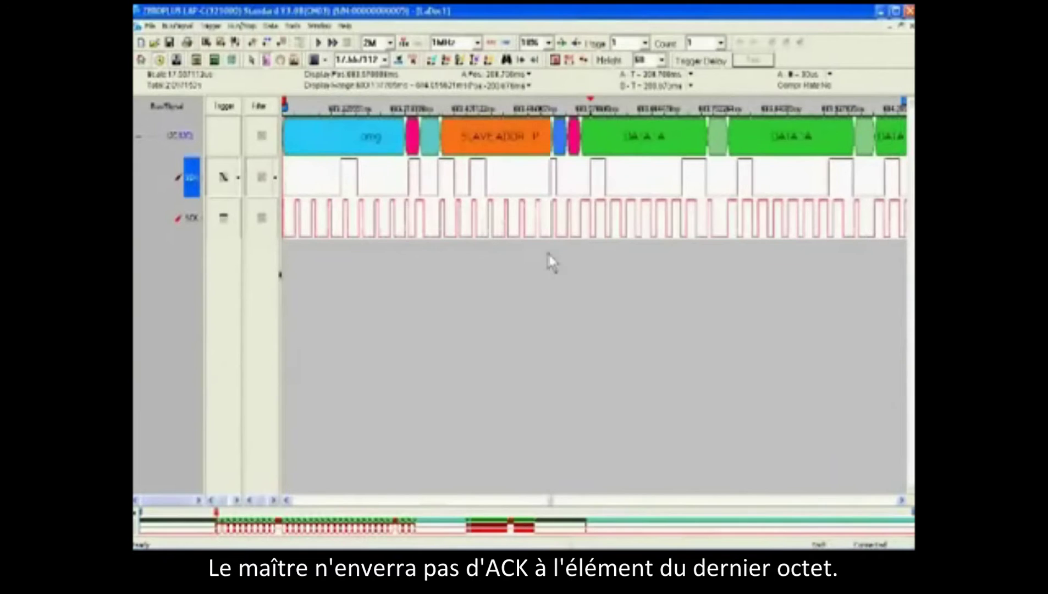
Show the packet list with packet-waveform synch activated, and enlarge its pane
{"action": "left_click", "coordinate": [234, 61]}
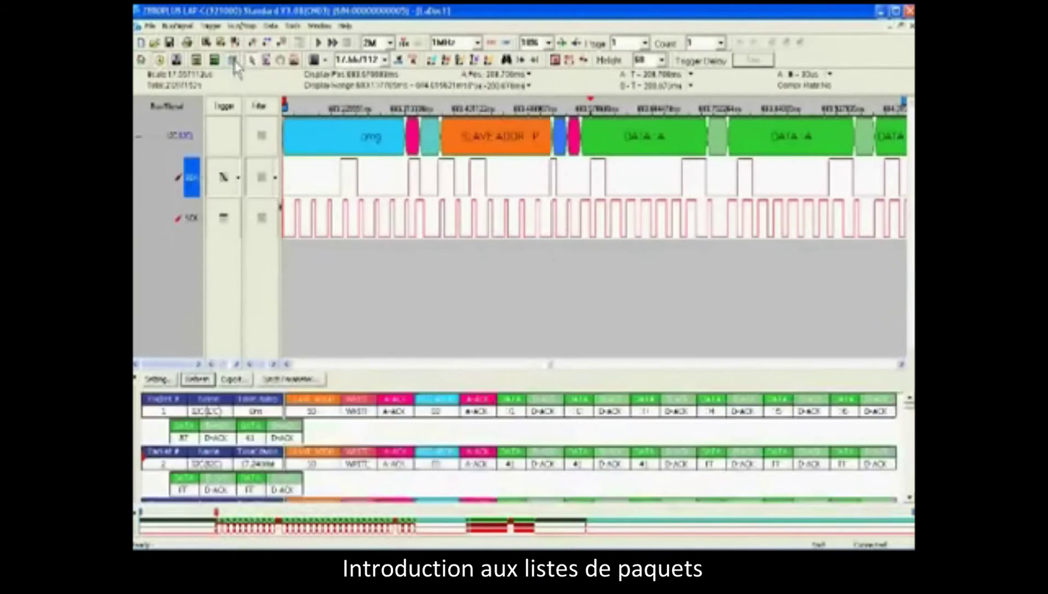
{"action": "left_click", "coordinate": [312, 381]}
{"action": "left_click", "coordinate": [424, 235]}
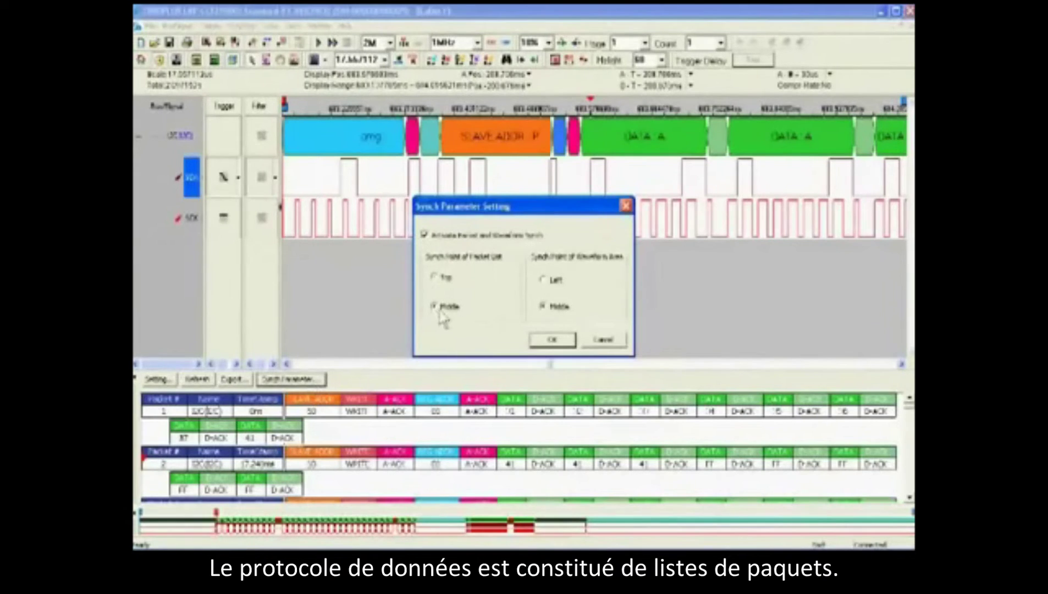
{"action": "left_click", "coordinate": [552, 339]}
{"action": "left_click_drag", "start_coordinate": [532, 379], "coordinate": [532, 253]}
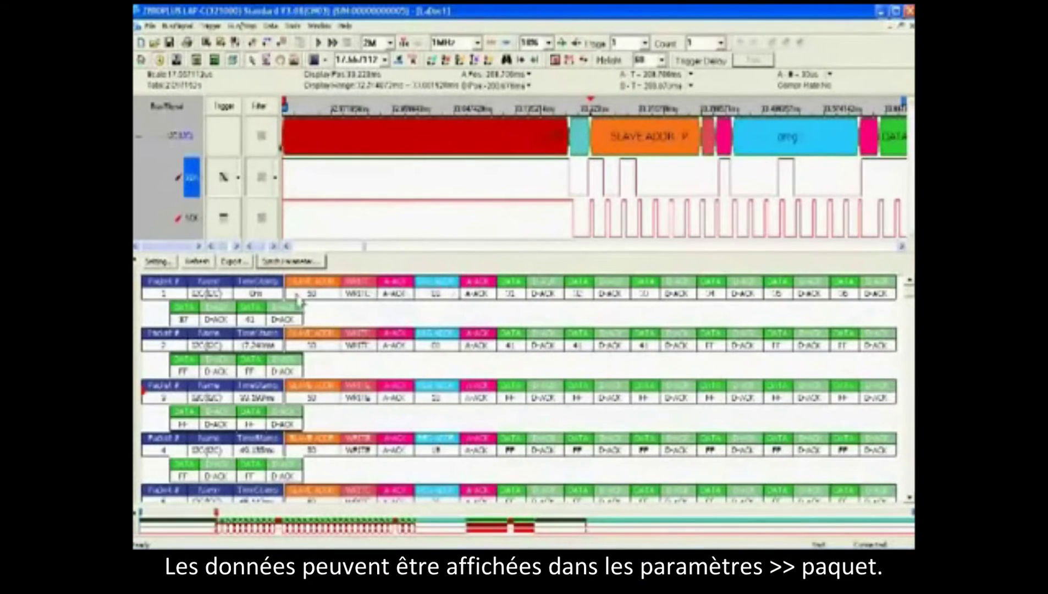
Set the packet list Data Format to ASCII and scroll through the packets
{"action": "left_click", "coordinate": [158, 261]}
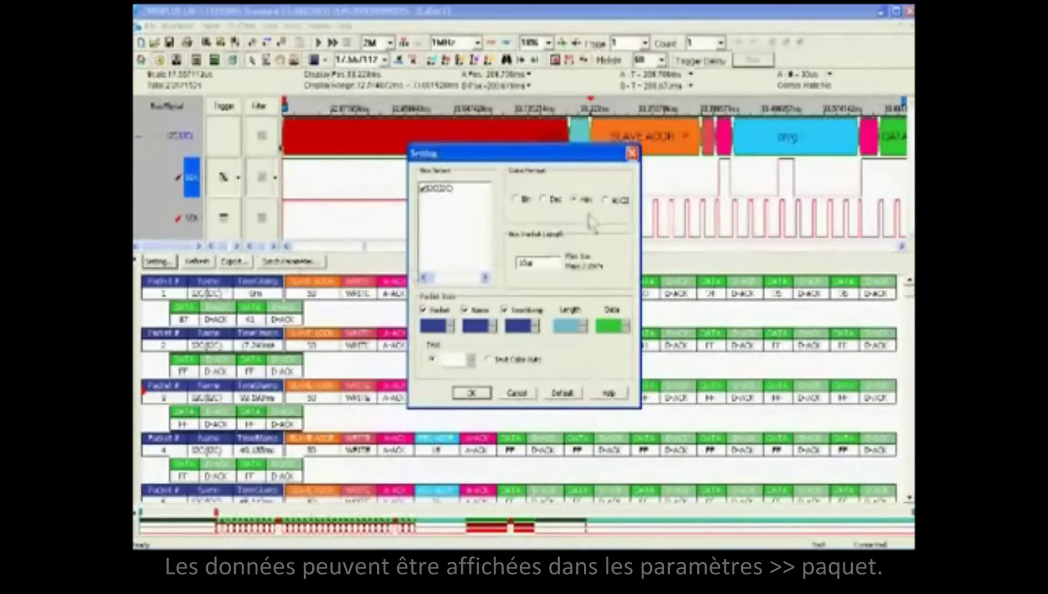
{"action": "left_click", "coordinate": [472, 392]}
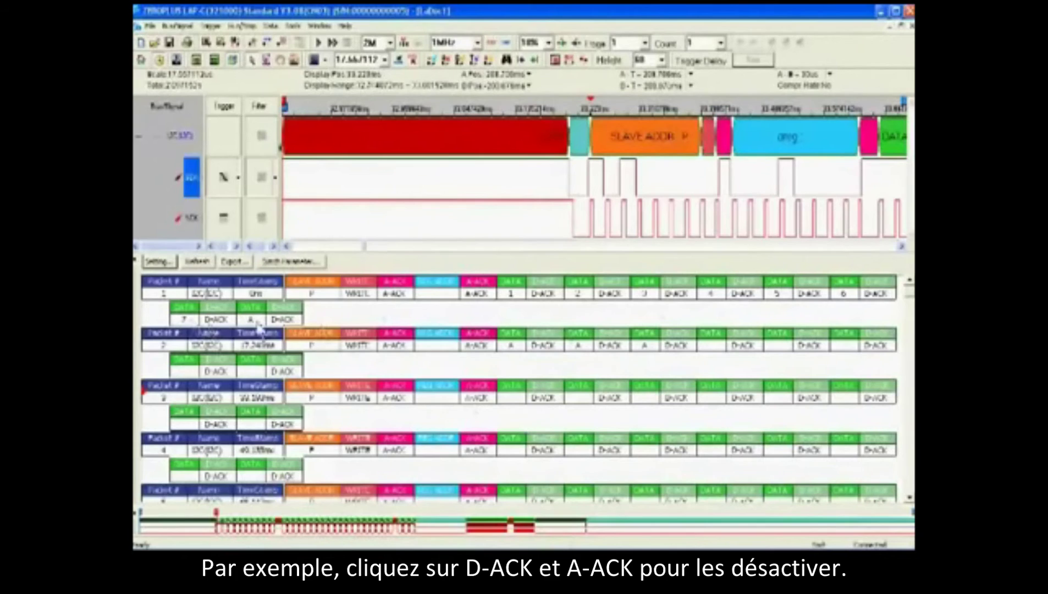
{"action": "scroll", "coordinate": [513, 166], "scroll_direction": "down", "scroll_amount": 5}
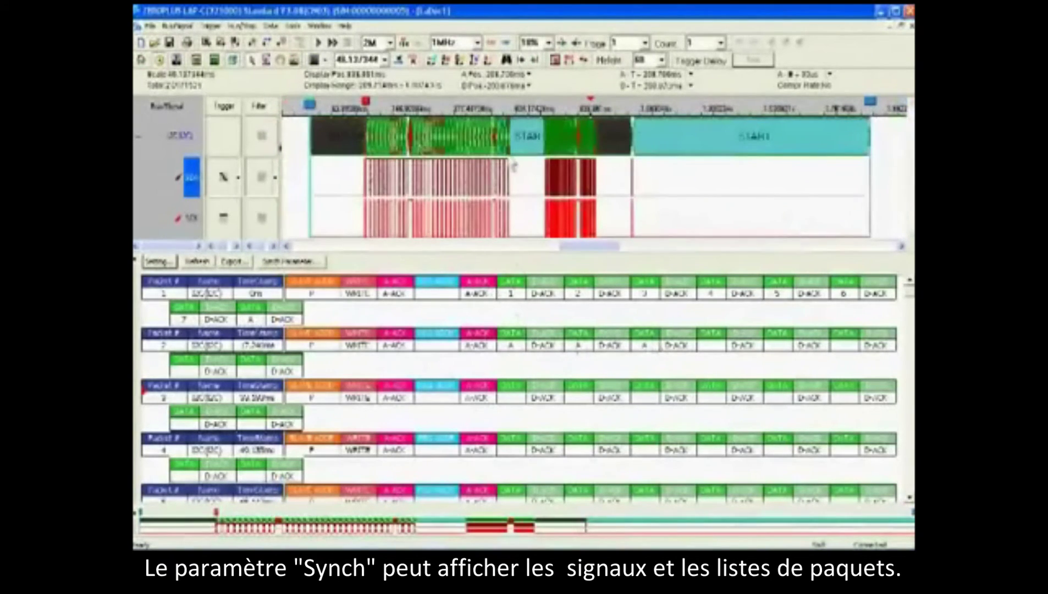
{"action": "scroll", "coordinate": [513, 166], "scroll_direction": "up", "scroll_amount": 3}
{"action": "scroll", "coordinate": [513, 166], "scroll_direction": "up", "scroll_amount": 2}
{"action": "scroll", "coordinate": [513, 166], "scroll_direction": "up", "scroll_amount": 2}
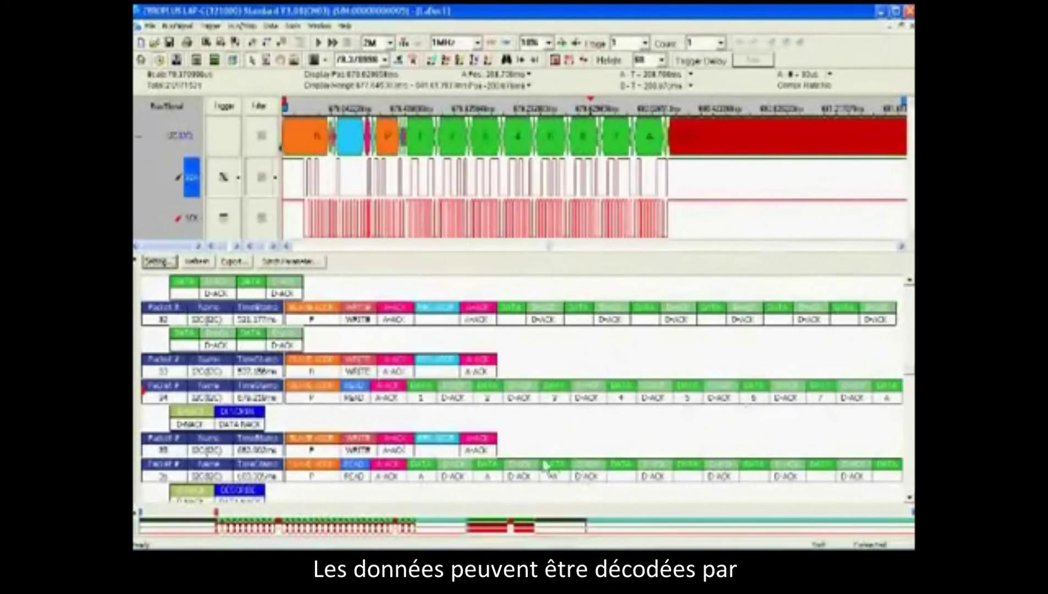
Export the packet list as 'test' in Text (*.txt) format, setting the From range start
{"action": "left_click", "coordinate": [149, 25]}
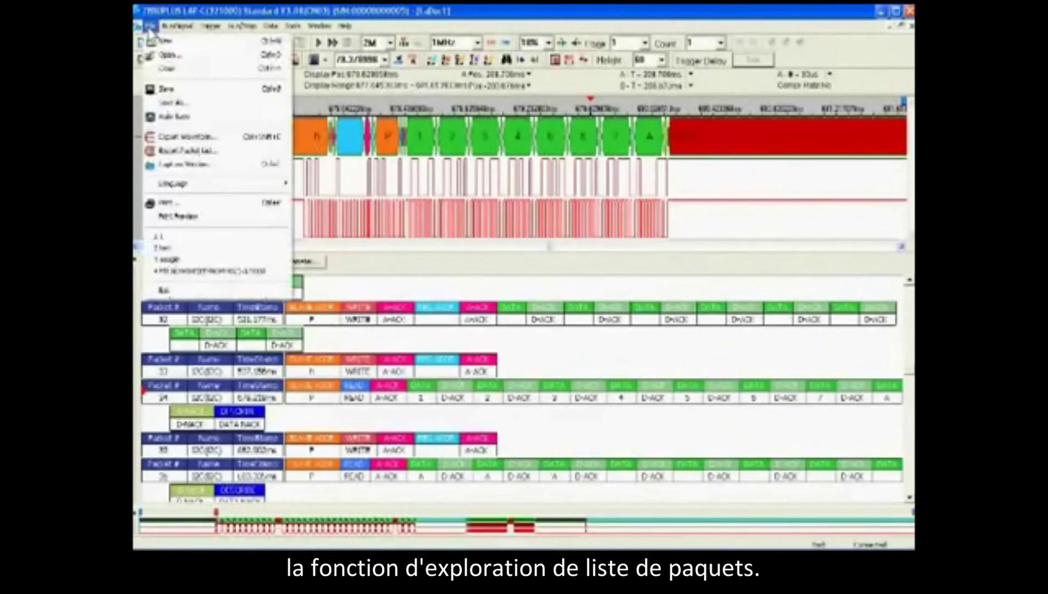
{"action": "left_click", "coordinate": [188, 154]}
{"action": "type", "text": "te"}
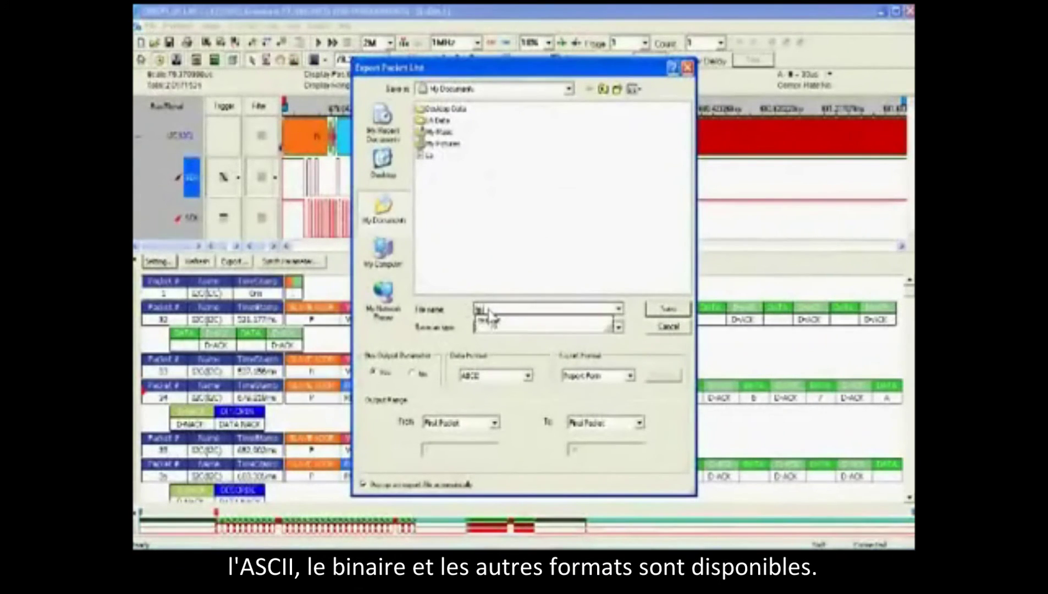
{"action": "type", "text": "st"}
{"action": "left_click", "coordinate": [517, 328]}
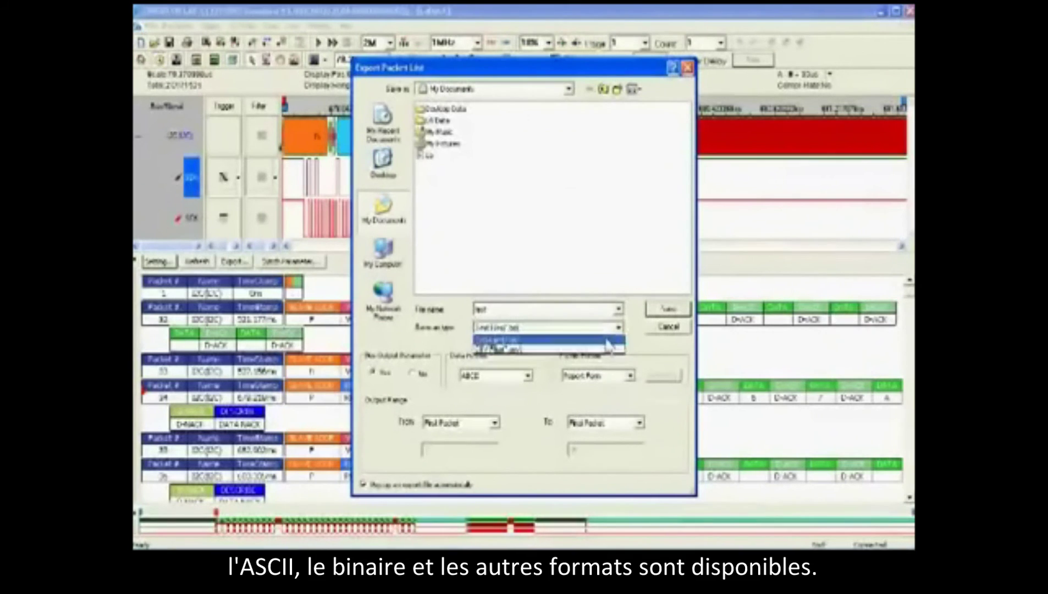
{"action": "left_click", "coordinate": [520, 344]}
{"action": "left_click", "coordinate": [494, 422]}
{"action": "left_click", "coordinate": [441, 433]}
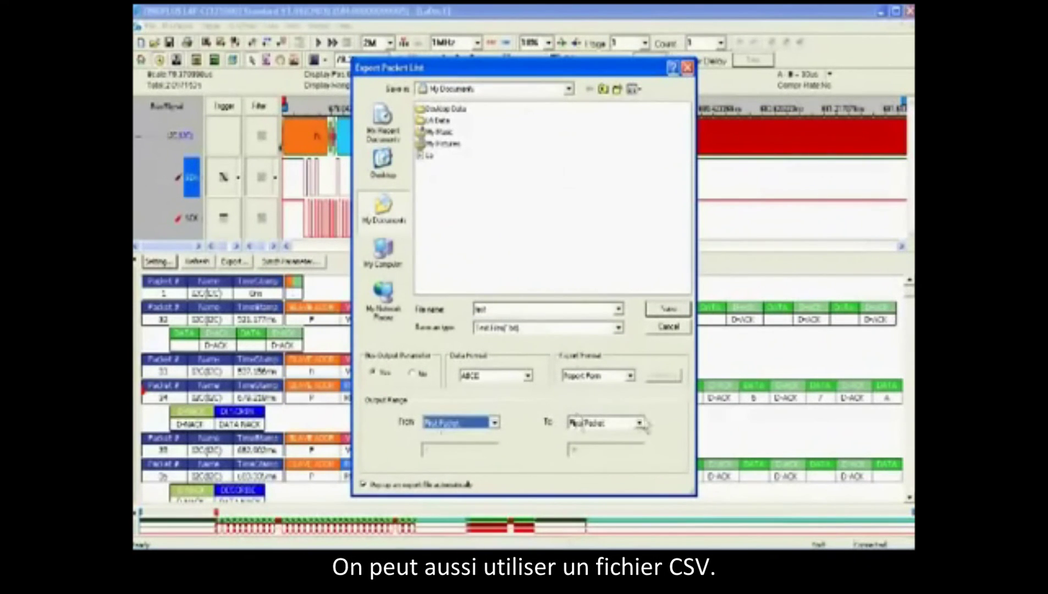